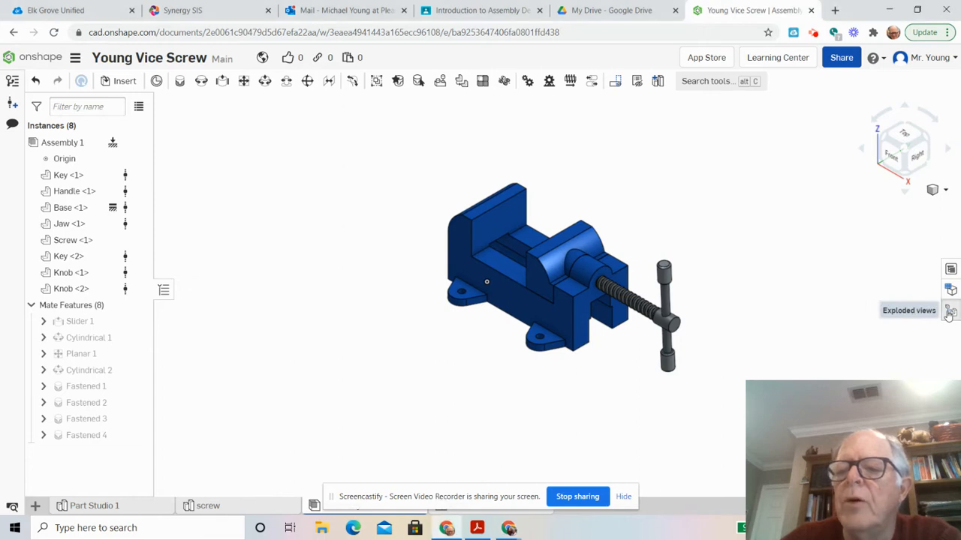
Add an exploded view to the vice assembly and create a rotation step turning the handle by 340 degrees.
left_click(950, 311)
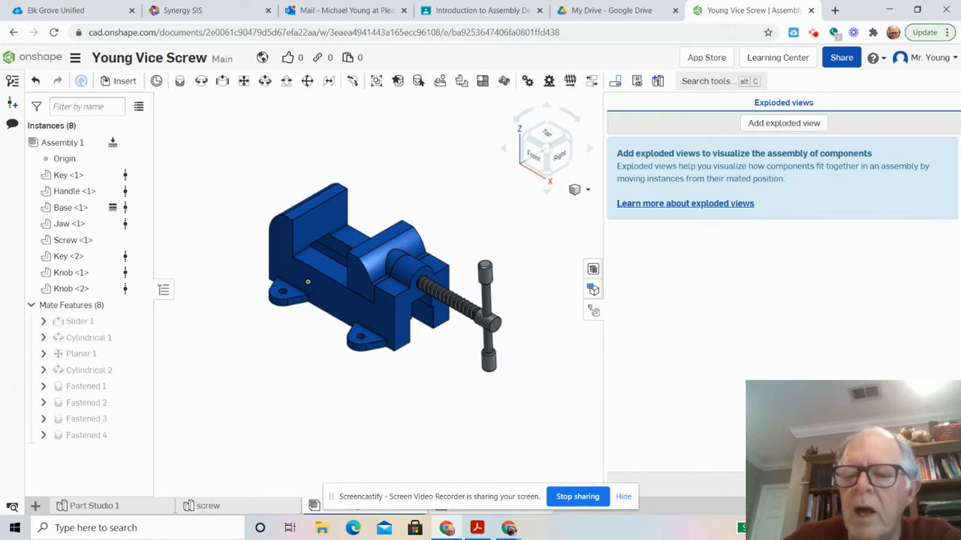
left_click(772, 125)
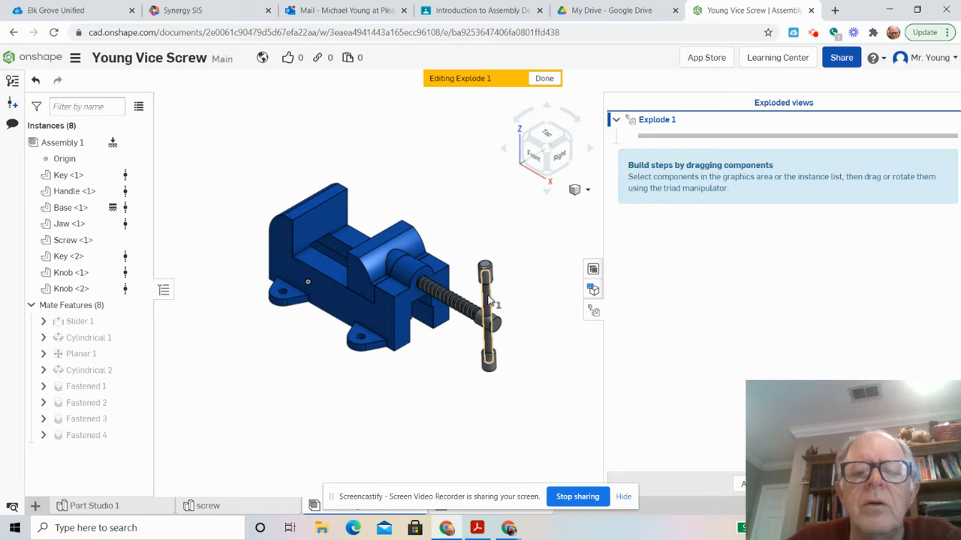
left_click(489, 300)
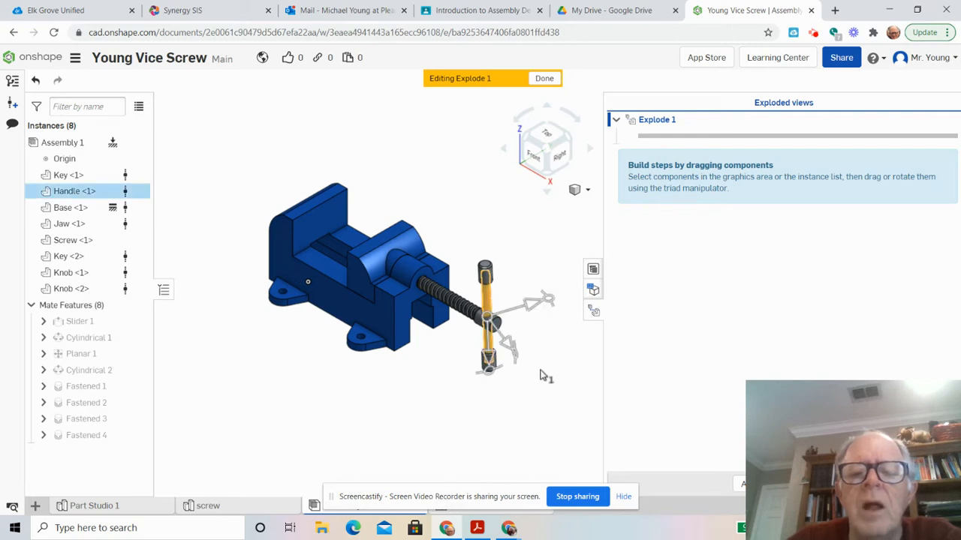
mouse_move(541, 378)
right_mouse_down()
mouse_move(563, 360)
mouse_move(530, 403)
mouse_move(546, 394)
mouse_move(549, 367)
mouse_move(539, 366)
mouse_move(537, 379)
right_mouse_up()
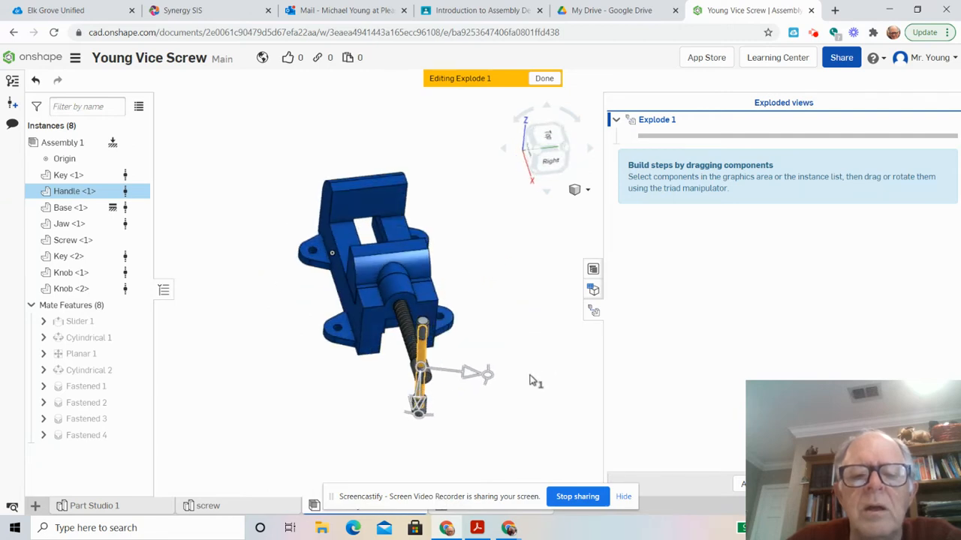
left_click_drag(490, 379, 508, 361)
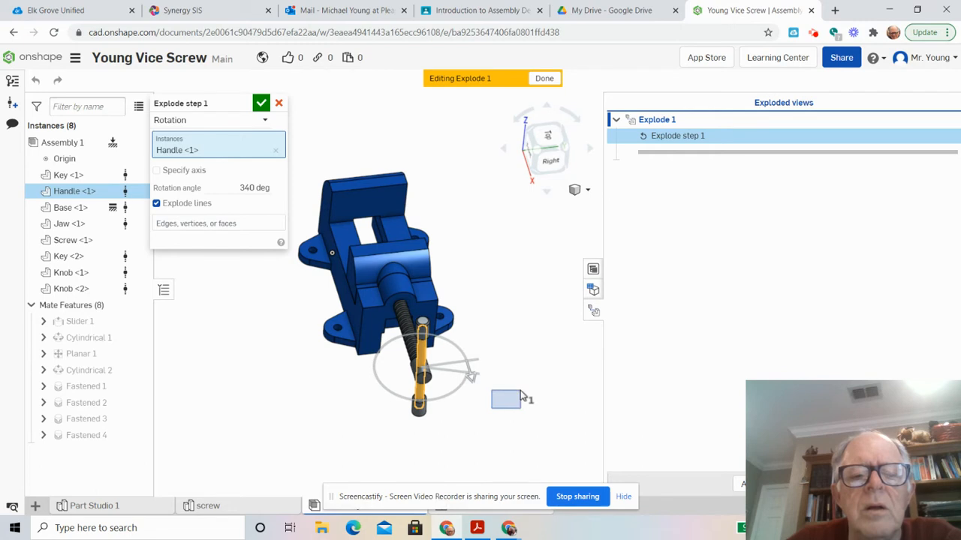
left_click(262, 104)
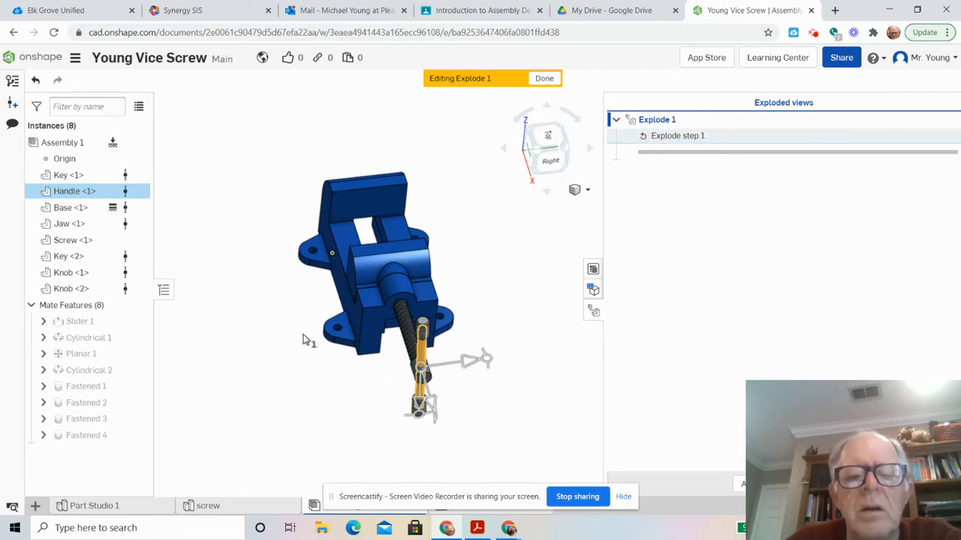
Add a translation explode step moving the handle with both knobs about 2.8 in off the screw's end along its axis.
right_click_drag(315, 380, 349, 374)
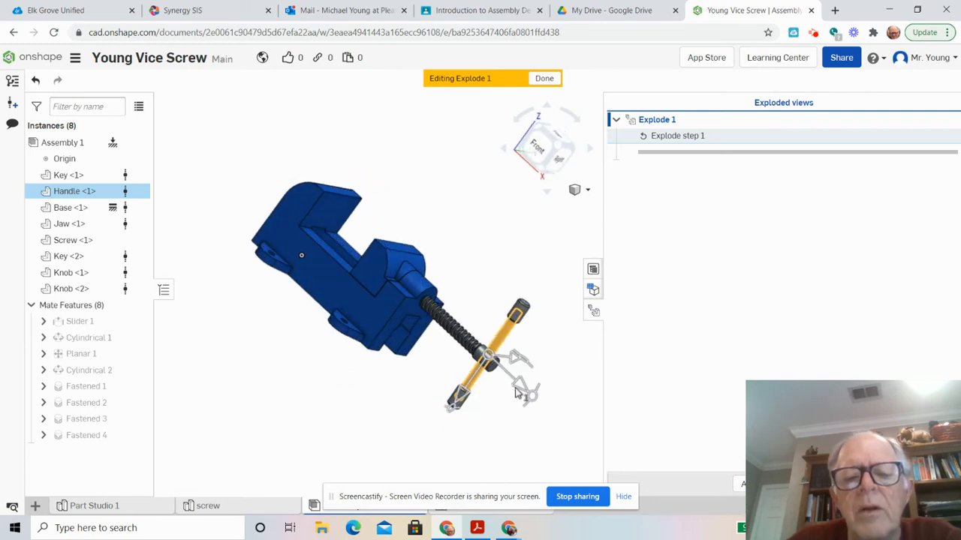
left_click_drag(519, 389, 554, 437)
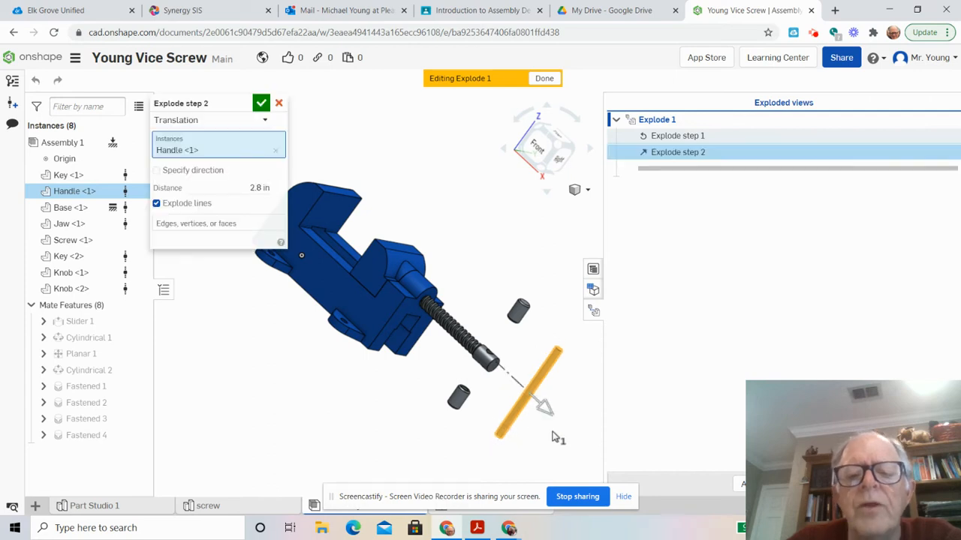
left_click(520, 314)
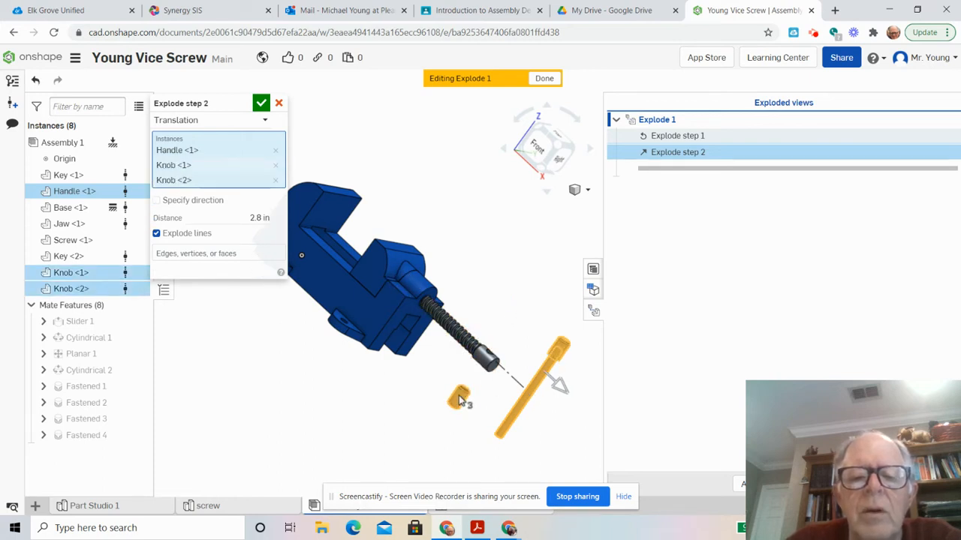
left_click(460, 399)
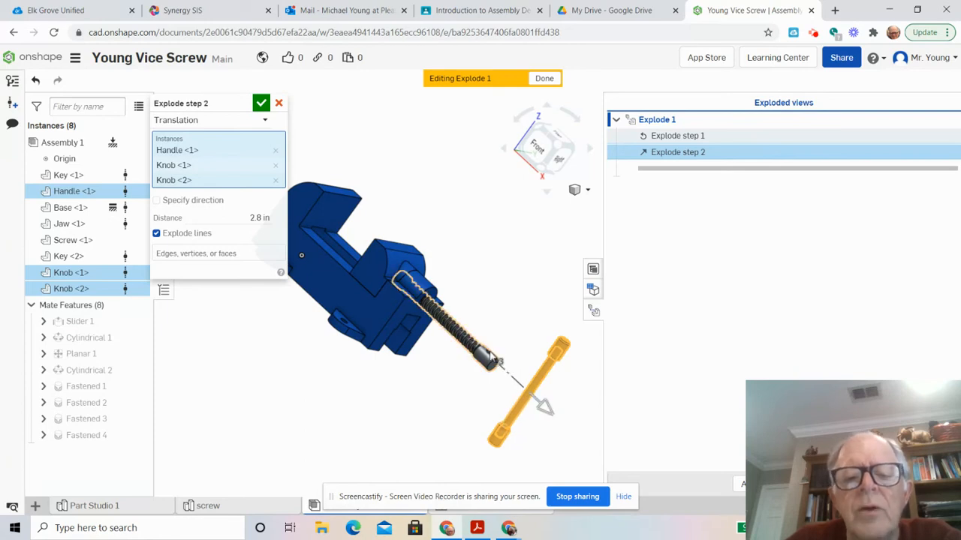
left_click(261, 102)
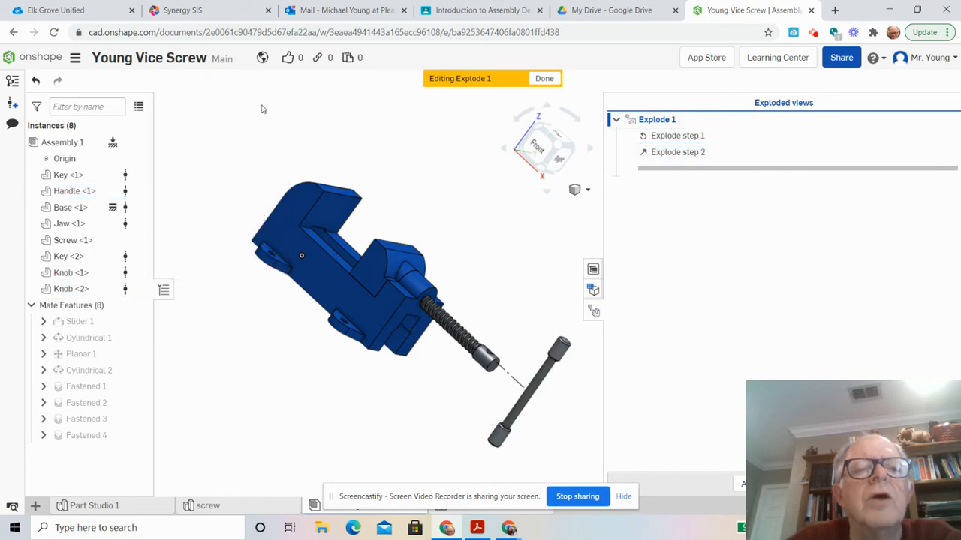
left_click(503, 275)
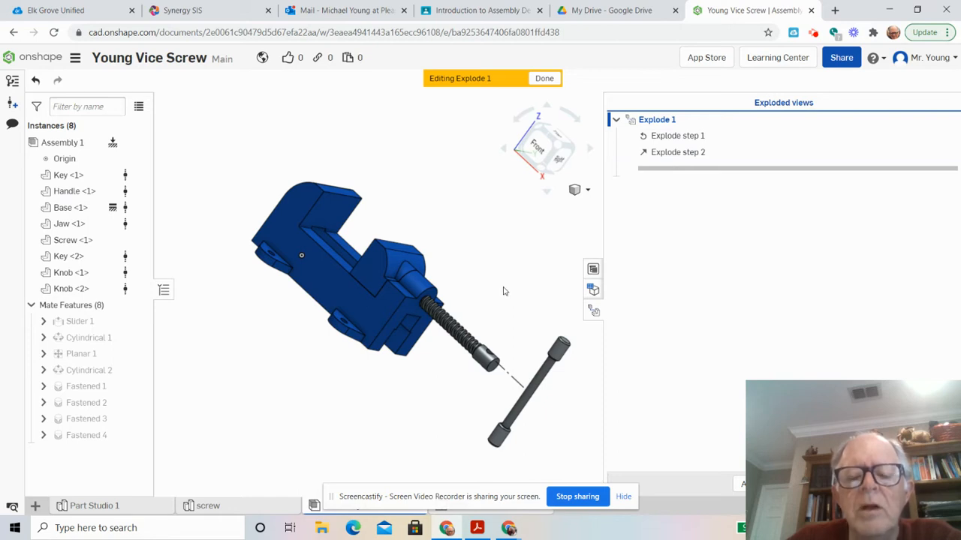
Add an explode step moving the lower knob about 1.28 in off the handle's end along the handle axis.
left_click(500, 439)
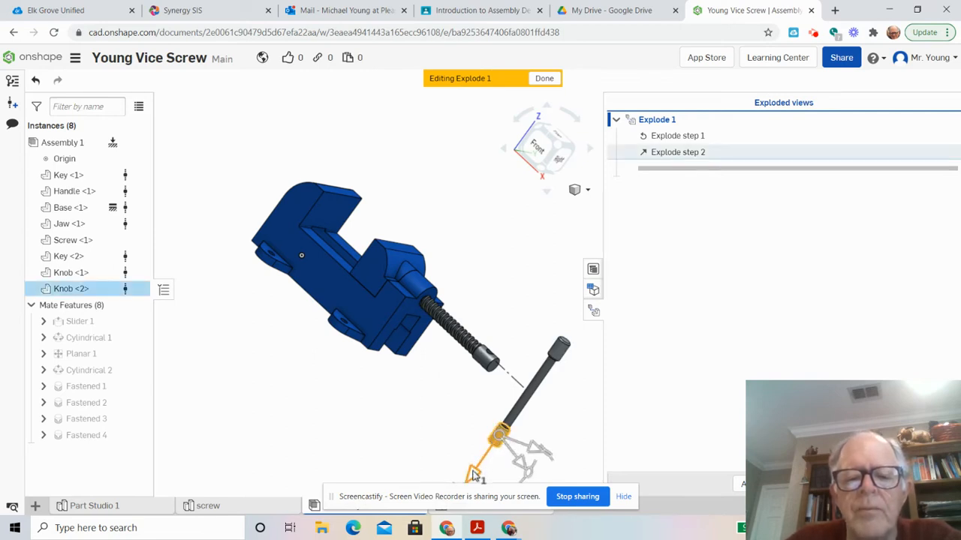
left_click_drag(474, 474, 448, 491)
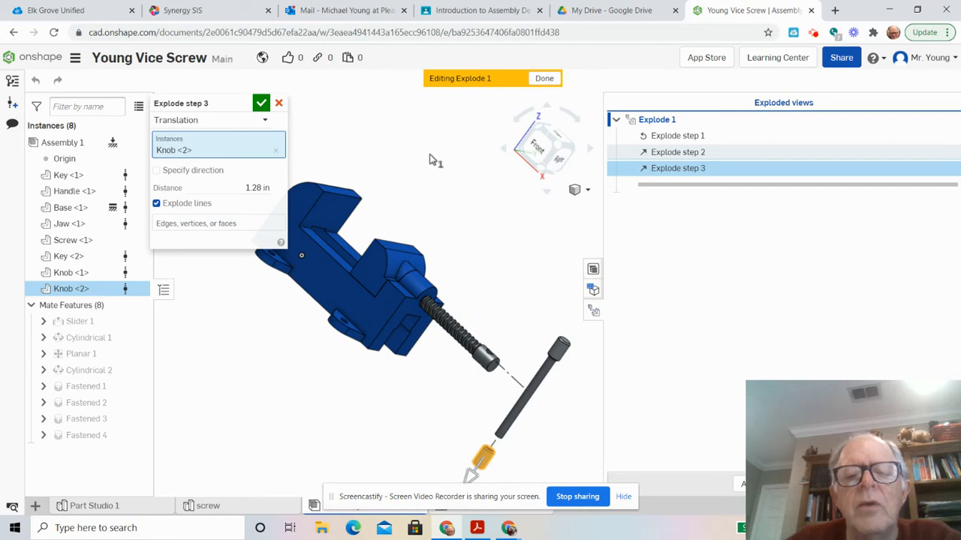
left_click(261, 103)
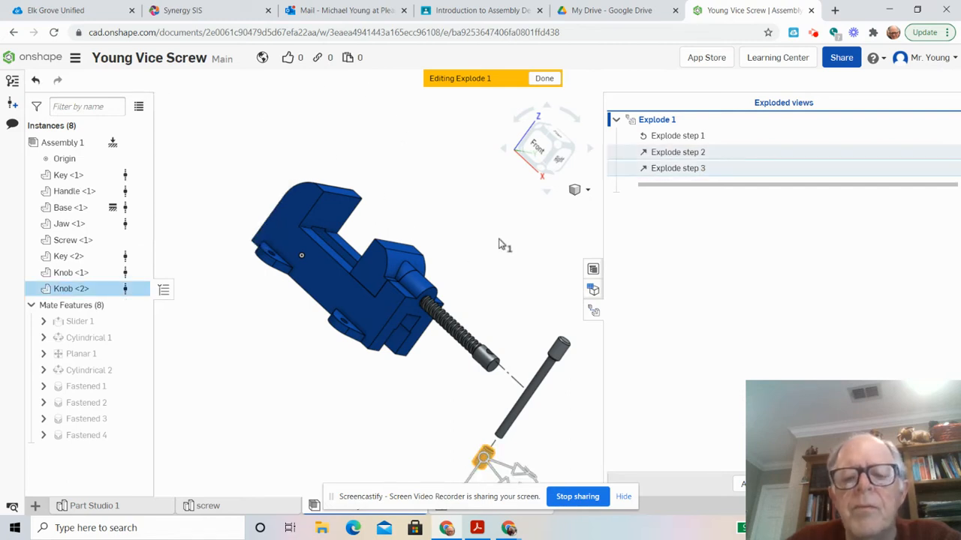
left_click(516, 283)
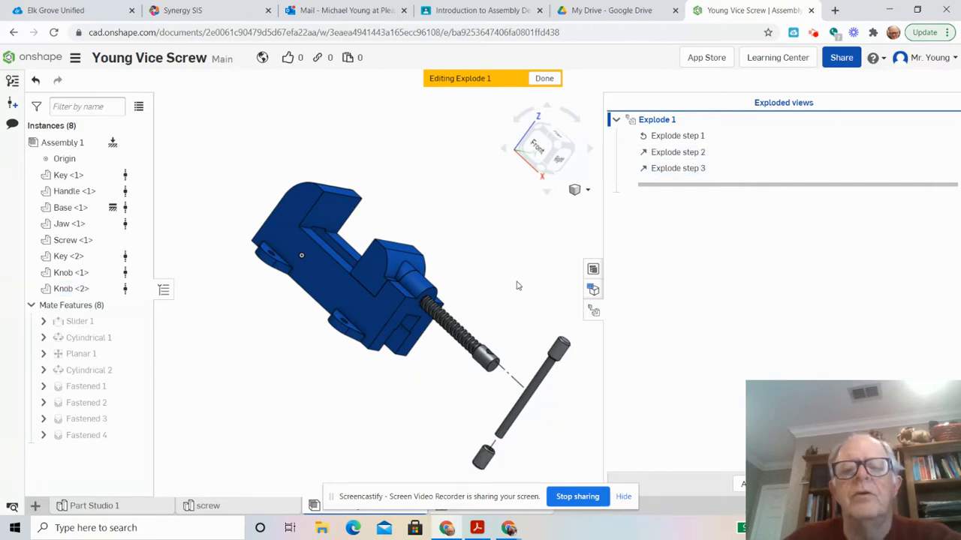
In isometric view, add an explode step moving the base about 4.78 in straight down from the jaw.
right_click(513, 250)
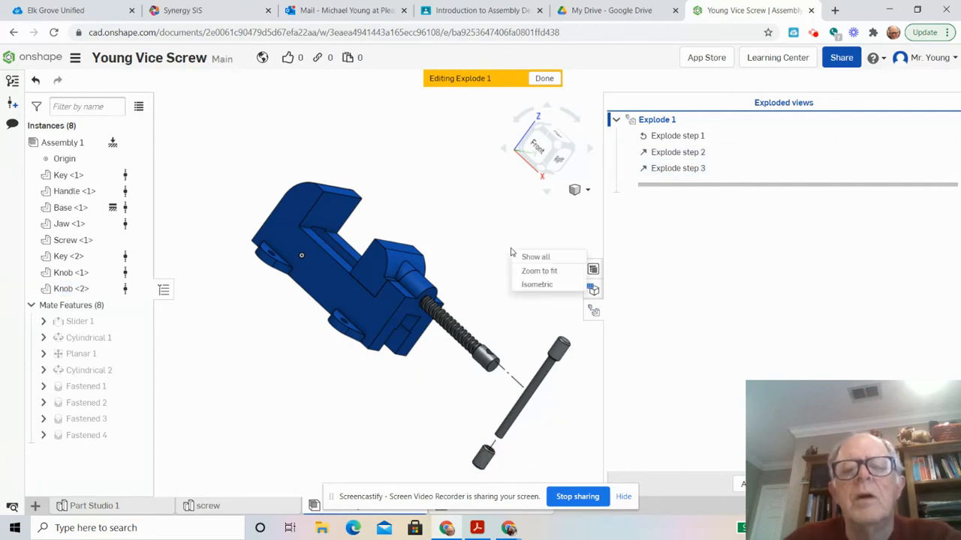
left_click(533, 285)
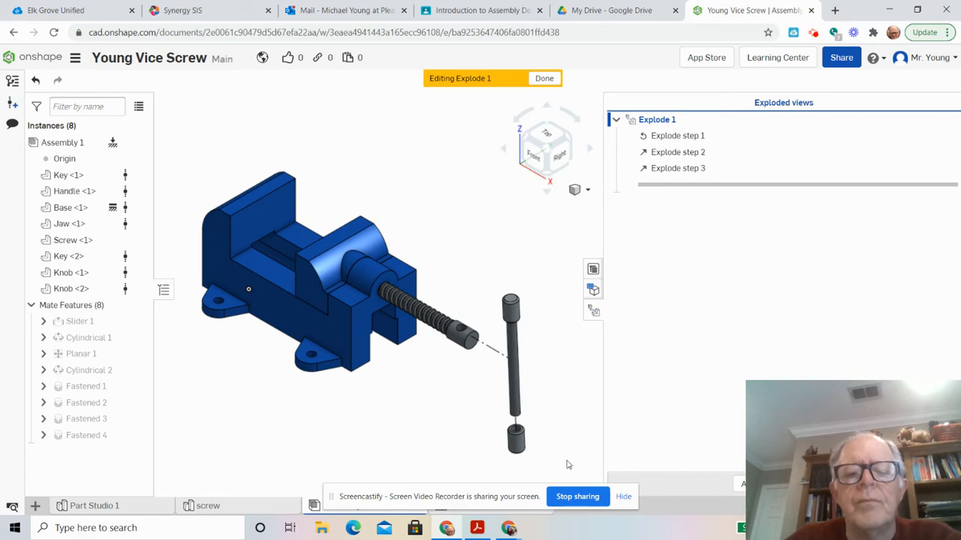
scroll(566, 463, "down", 2)
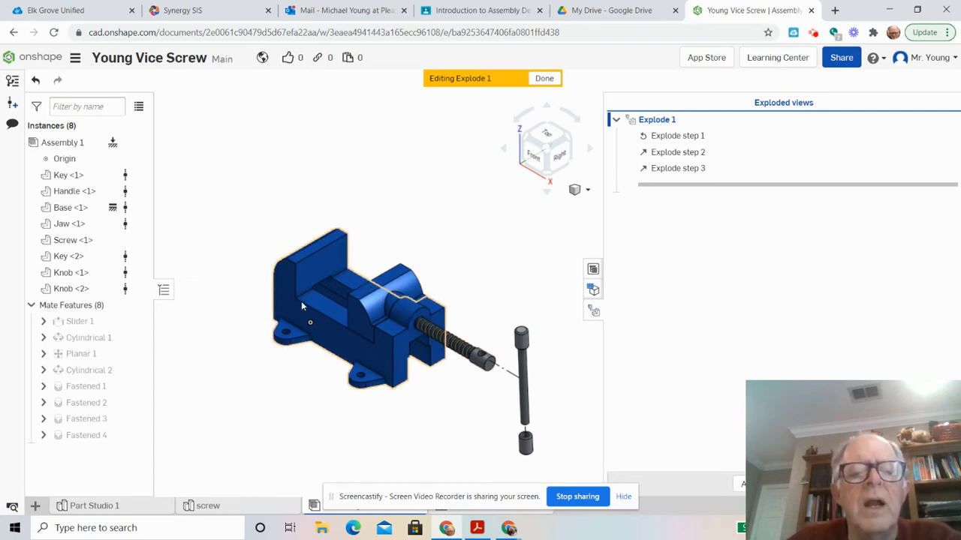
left_click(327, 341)
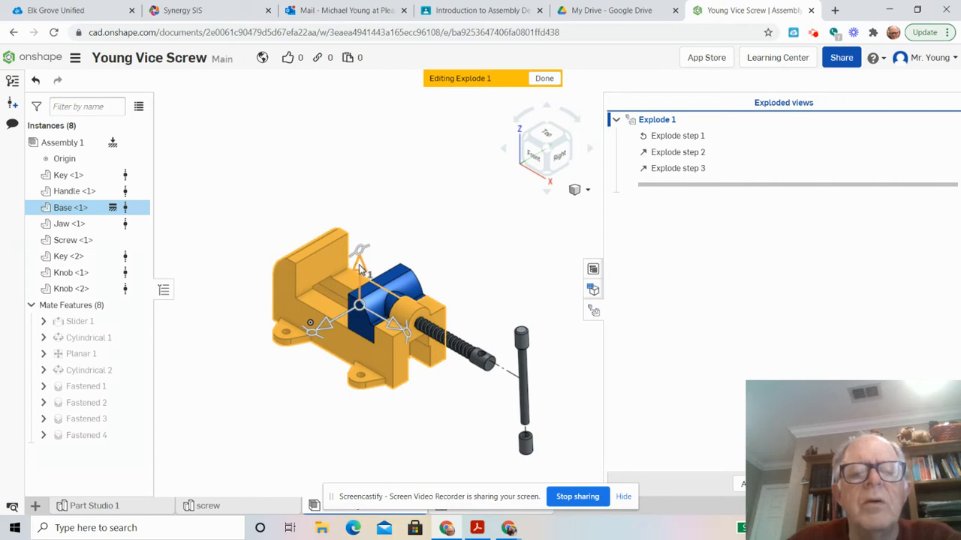
left_click_drag(360, 269, 345, 346)
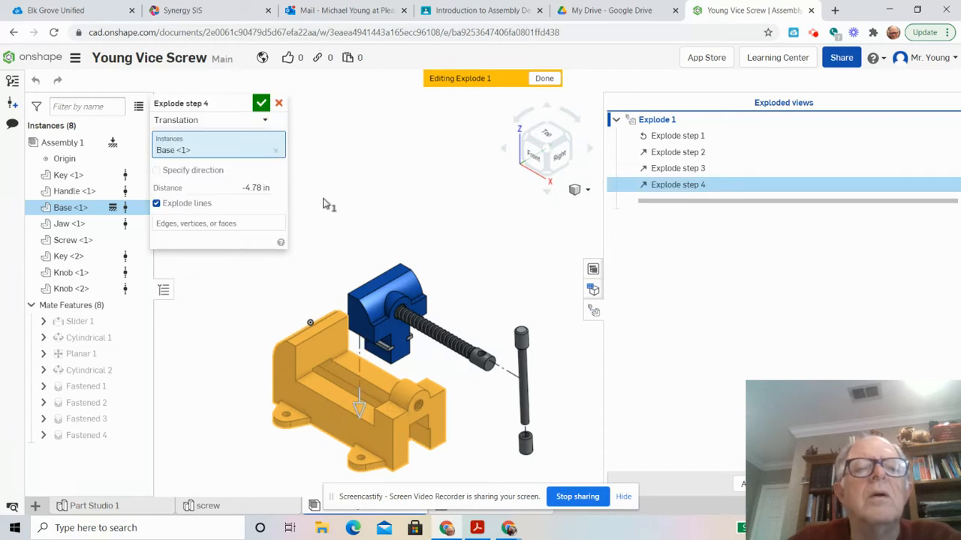
left_click(261, 104)
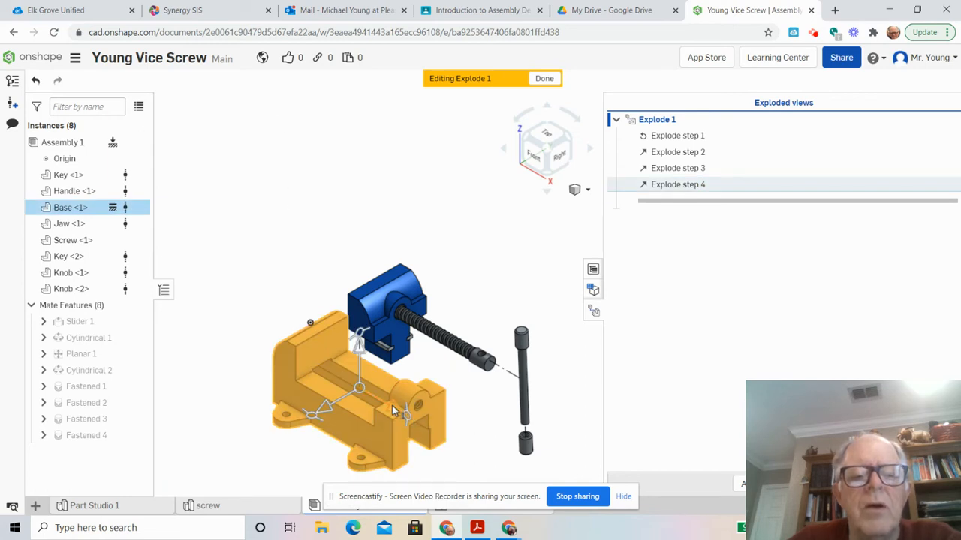
Add another explode step shifting the base about 1.24 in along its length, away from the handle.
left_click_drag(391, 406, 370, 400)
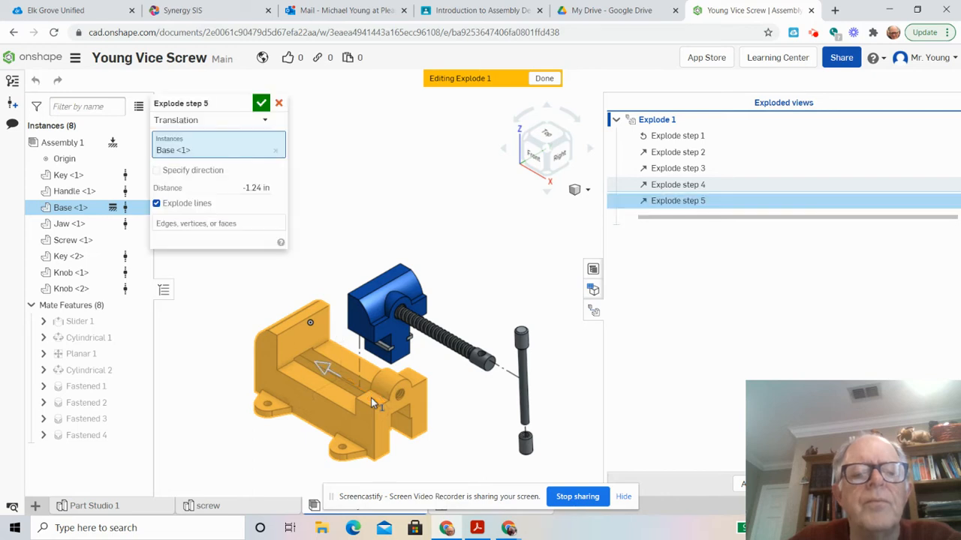
left_click(261, 102)
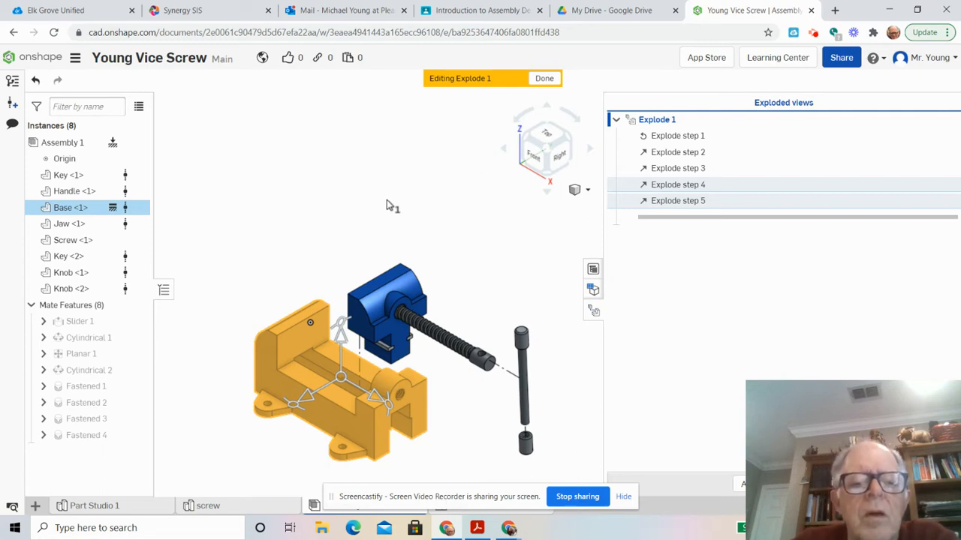
left_click(388, 204)
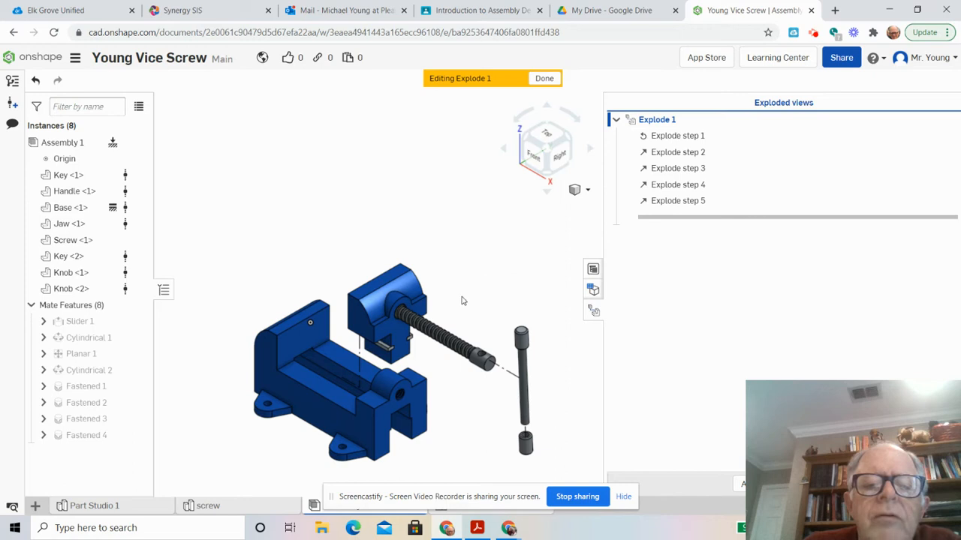
Add an explode step moving the screw about 1.33 in out of the jaw toward the handle.
left_click(441, 335)
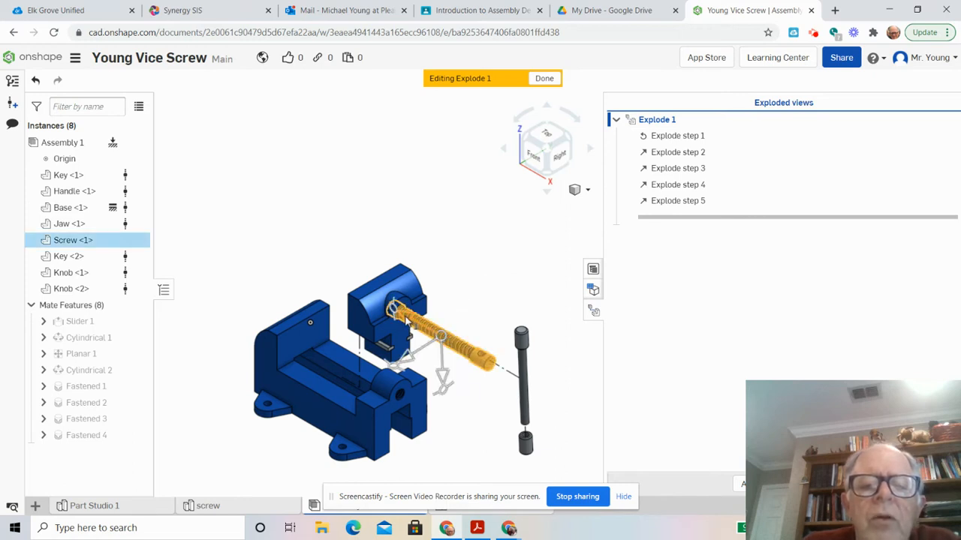
left_click_drag(410, 318, 422, 339)
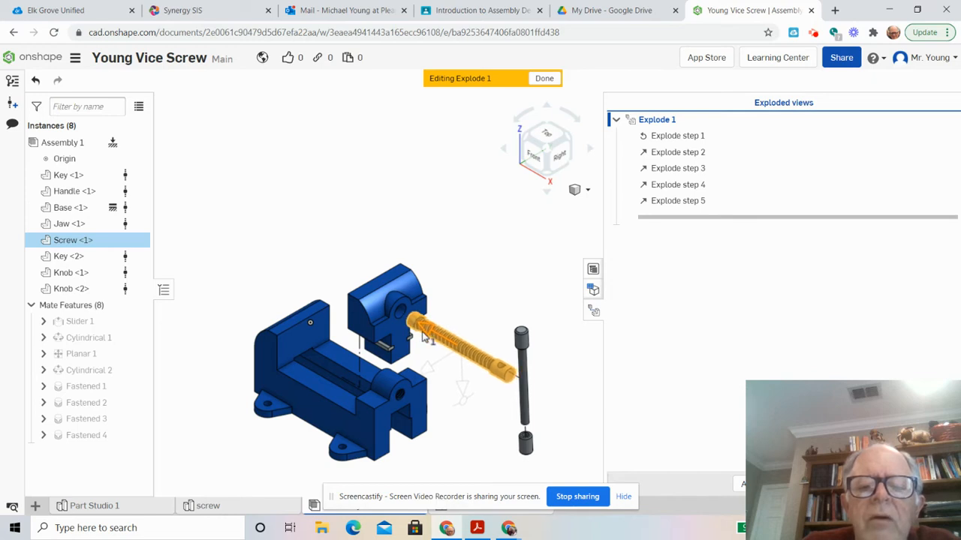
left_click(424, 339)
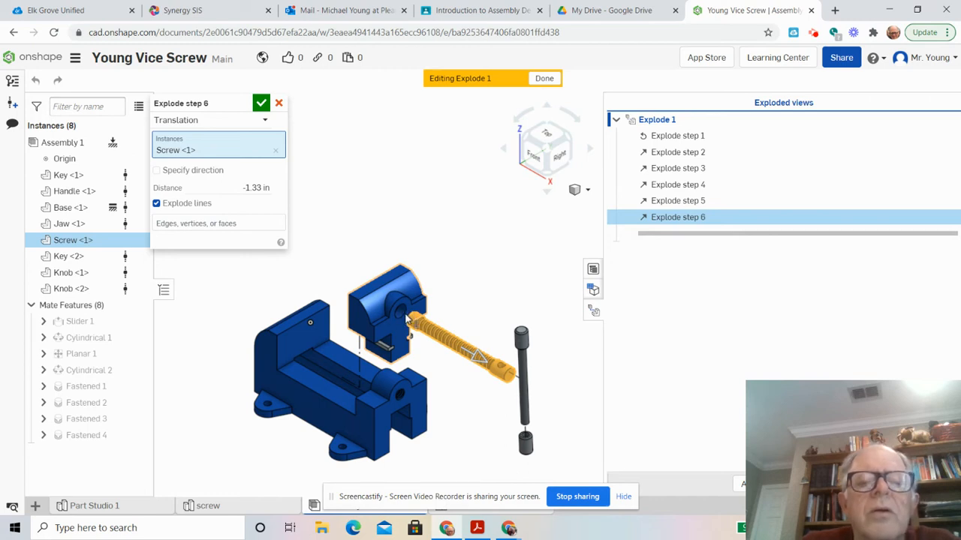
left_click(262, 105)
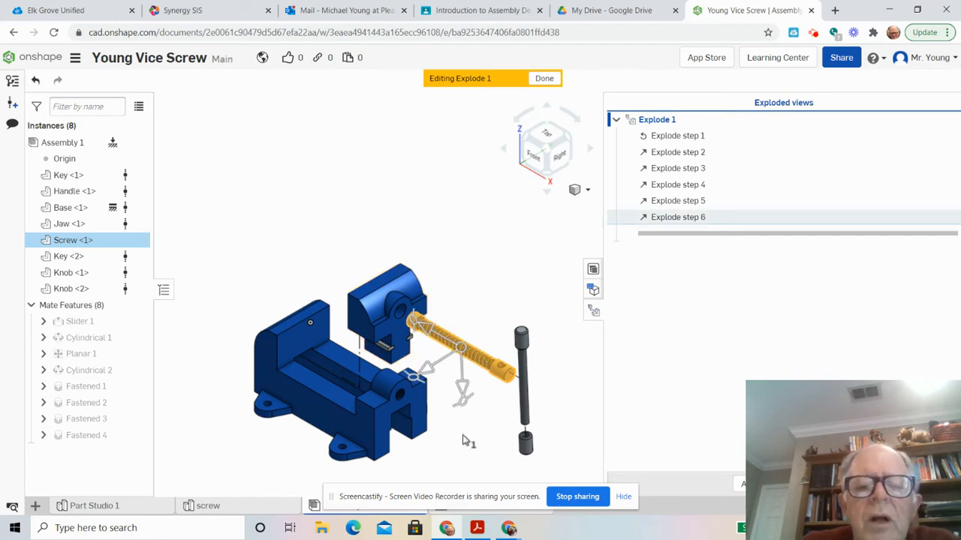
left_click(486, 294)
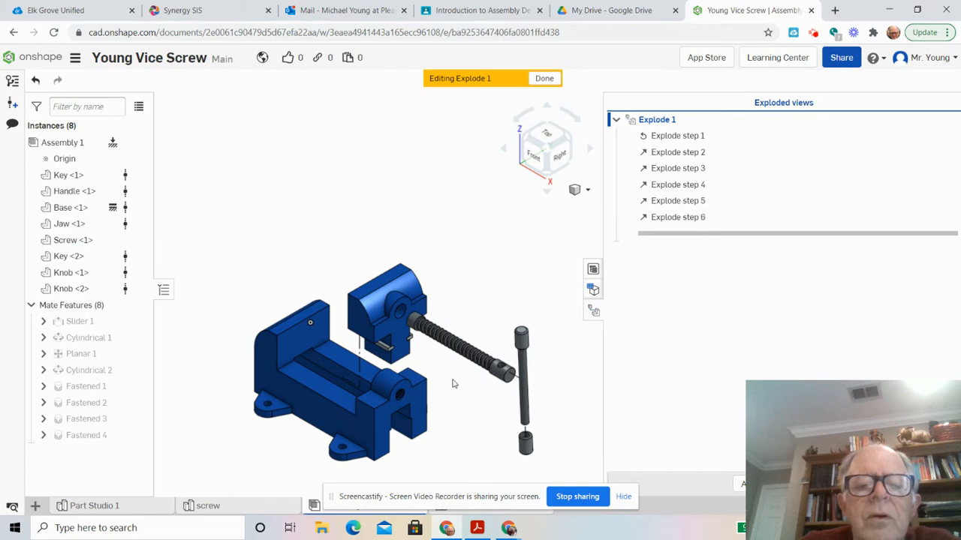
Add an explode step sliding the front key, Key <2>, about 1.3 in out from under the jaw, parallel to the screw.
scroll(439, 368, "up", 3)
scroll(439, 369, "up", 3)
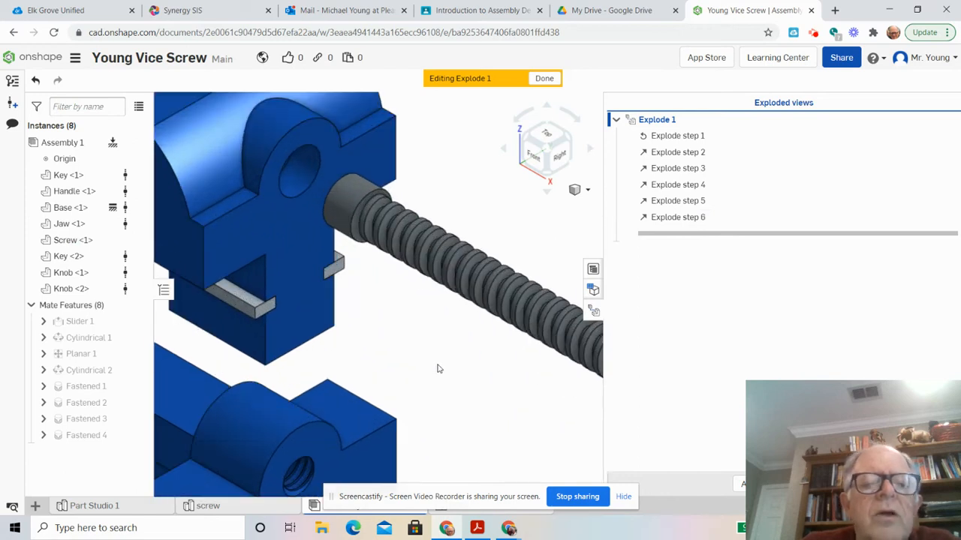
scroll(439, 369, "down", 5)
scroll(439, 368, "up", 3)
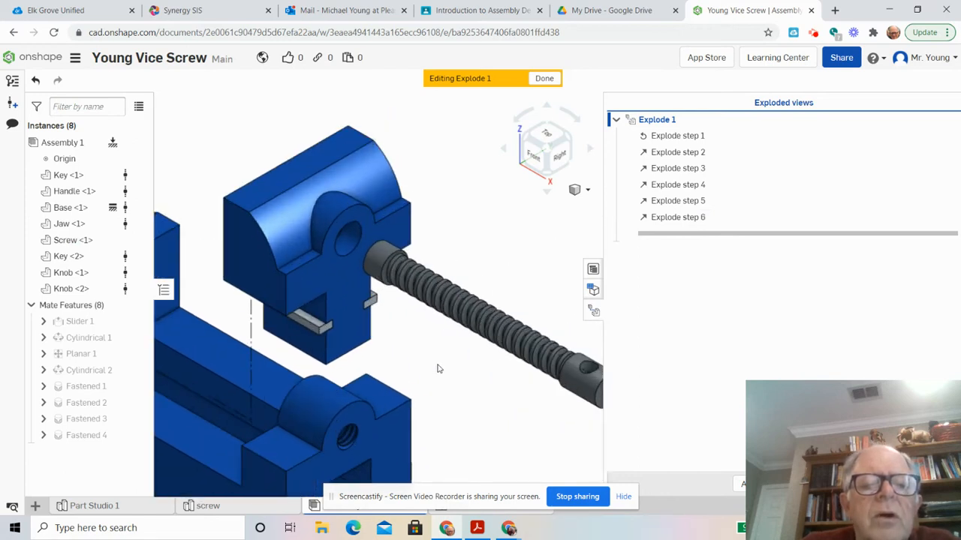
left_click(324, 329)
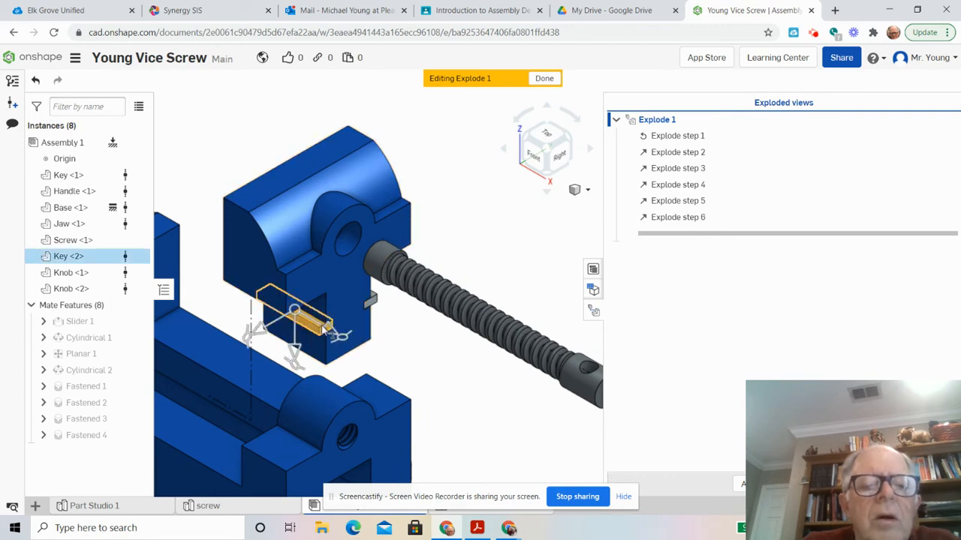
left_click_drag(328, 332, 386, 354)
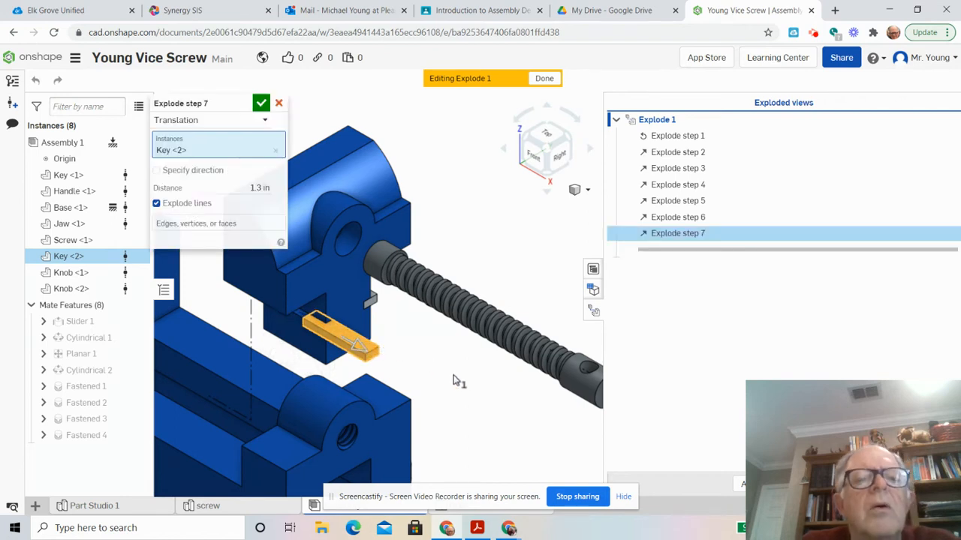
left_click(261, 105)
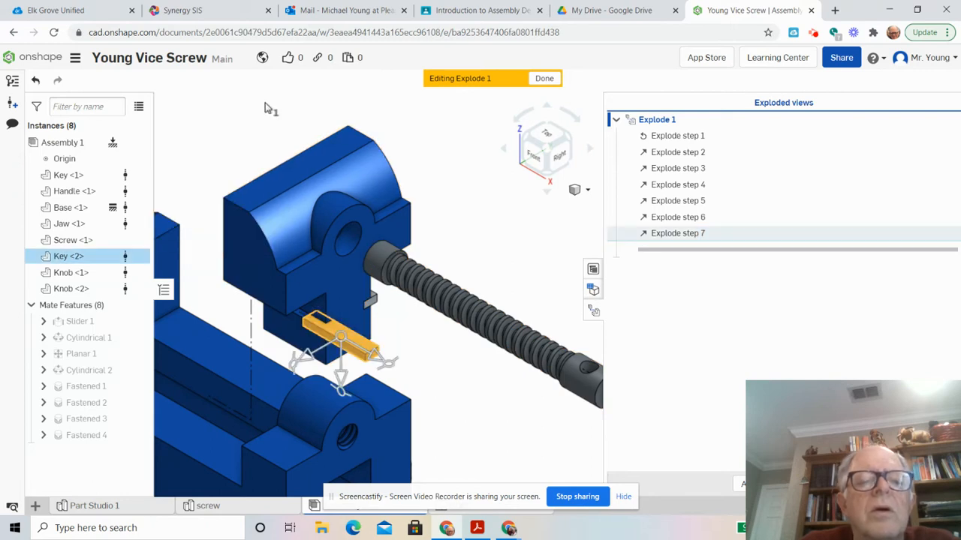
Add an explode step sliding Key <1> about 2.68 in out from under the jaw, parallel to the screw, and finish editing Explode 1.
left_click(389, 322)
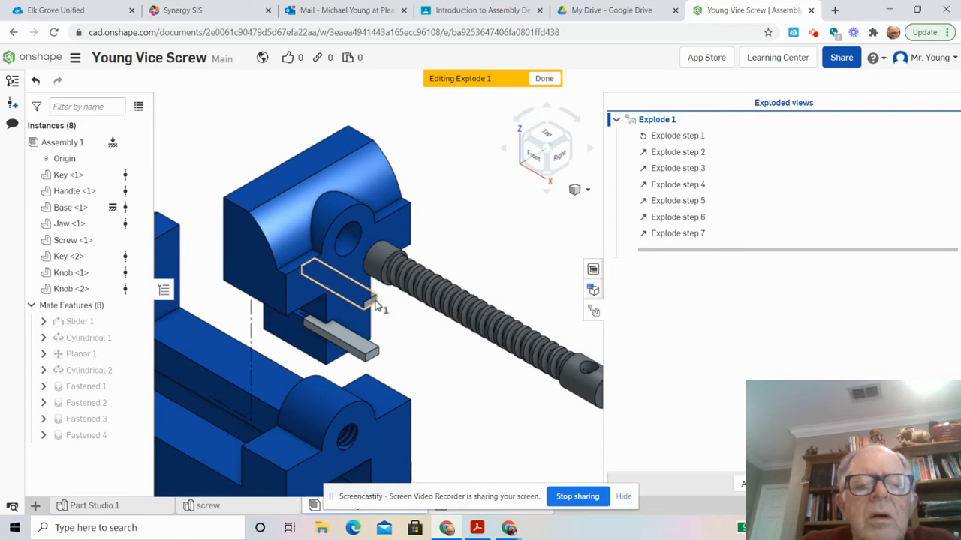
left_click(376, 305)
left_click_drag(306, 264, 386, 346)
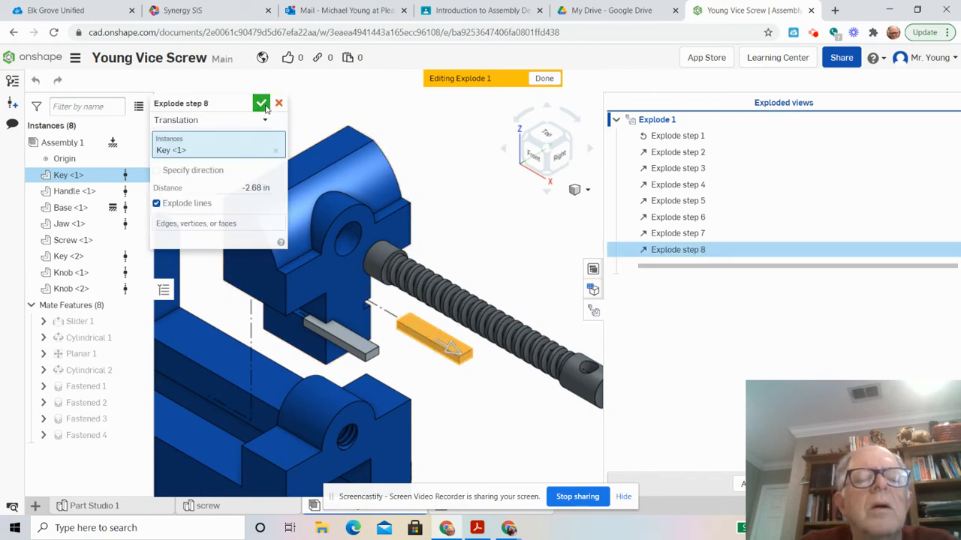
left_click(261, 104)
mouse_move(433, 386)
scroll(463, 379, "down", 5)
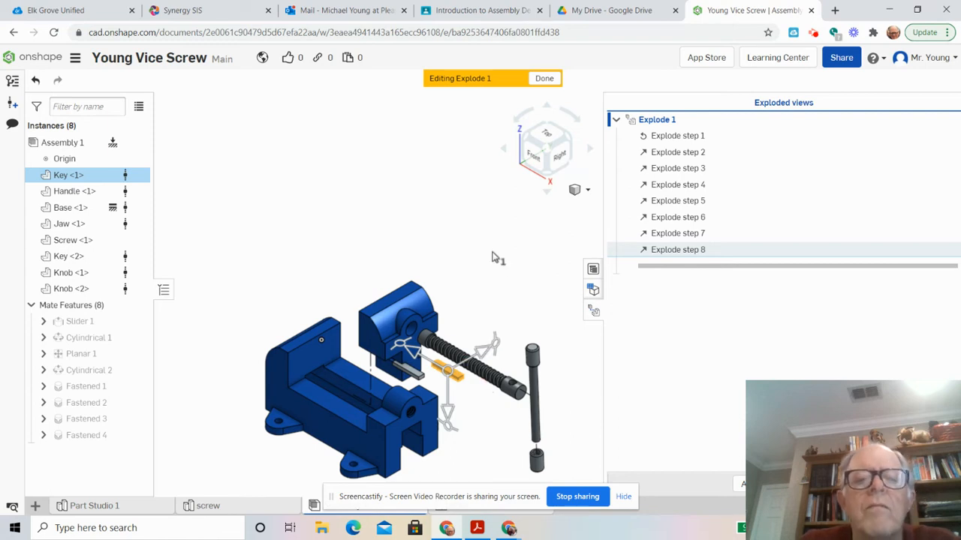
left_click(471, 217)
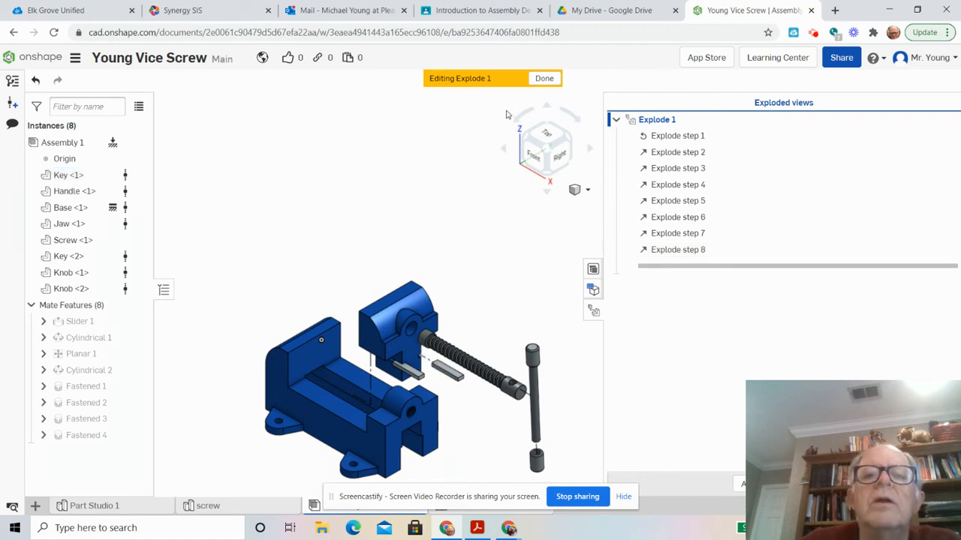
left_click(544, 79)
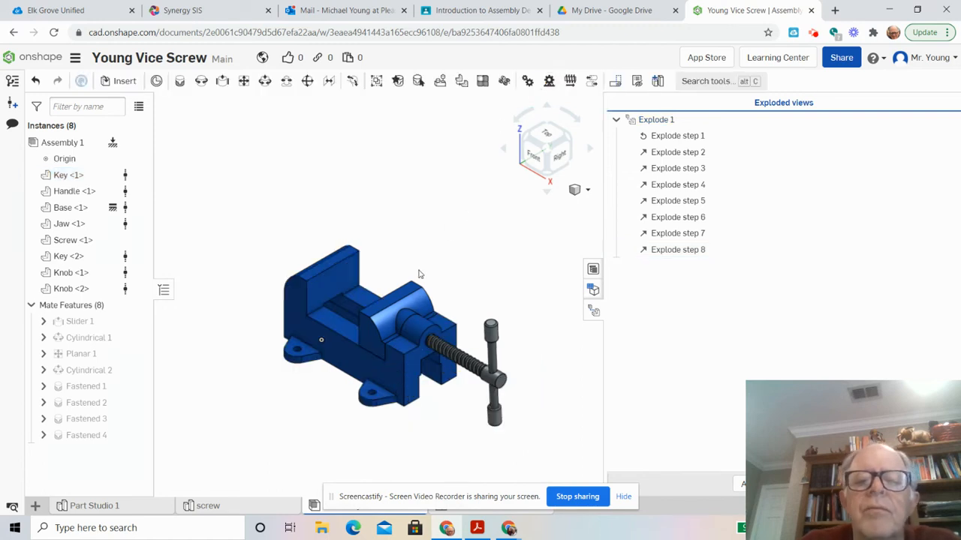
left_click(592, 310)
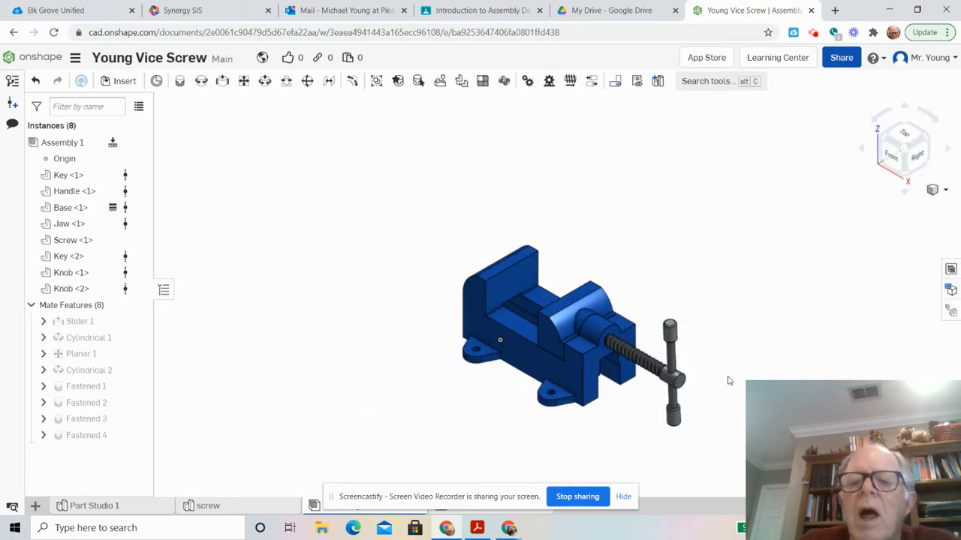
Display Explode 1 from the exploded views list to check the separated parts, and return to the assembled vice.
scroll(719, 435, "up", 3)
scroll(716, 441, "down", 2)
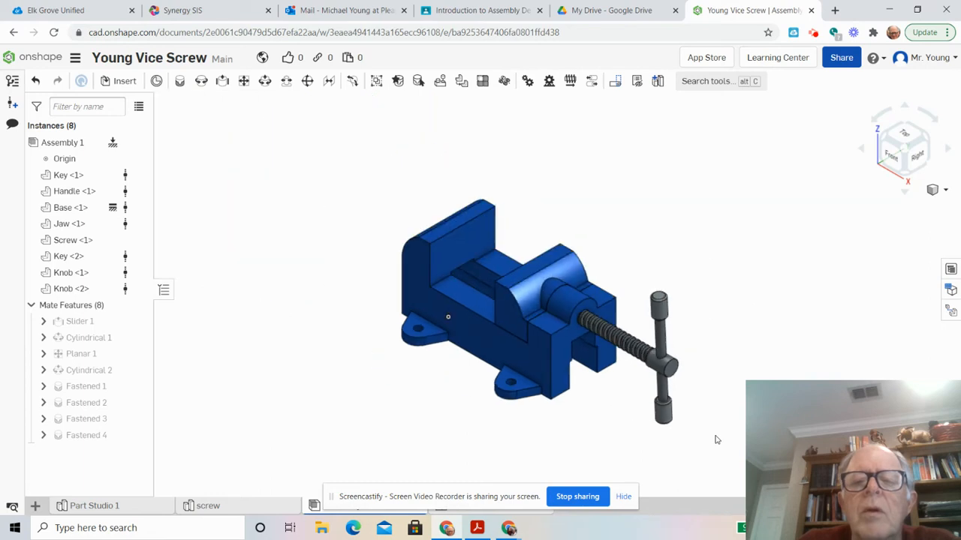
scroll(715, 440, "up", 1)
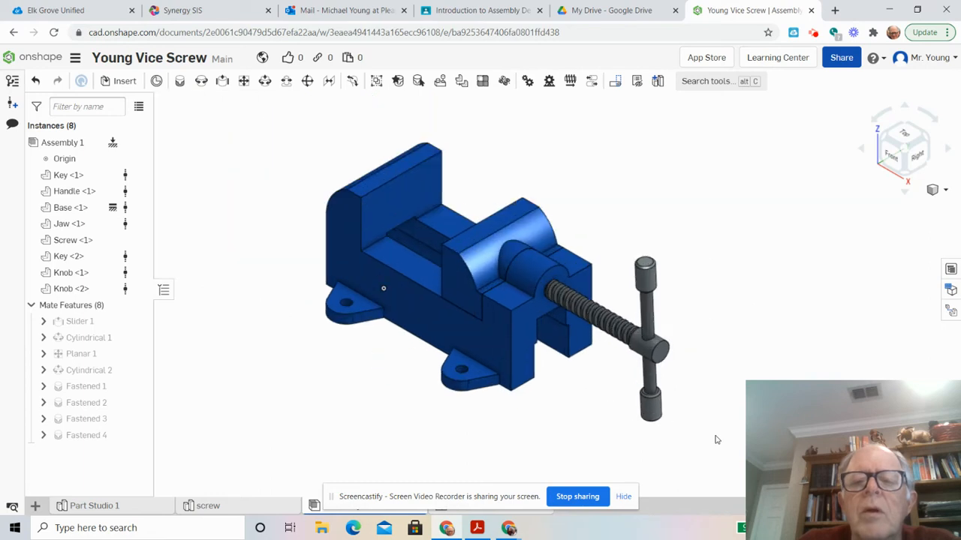
left_click(951, 312)
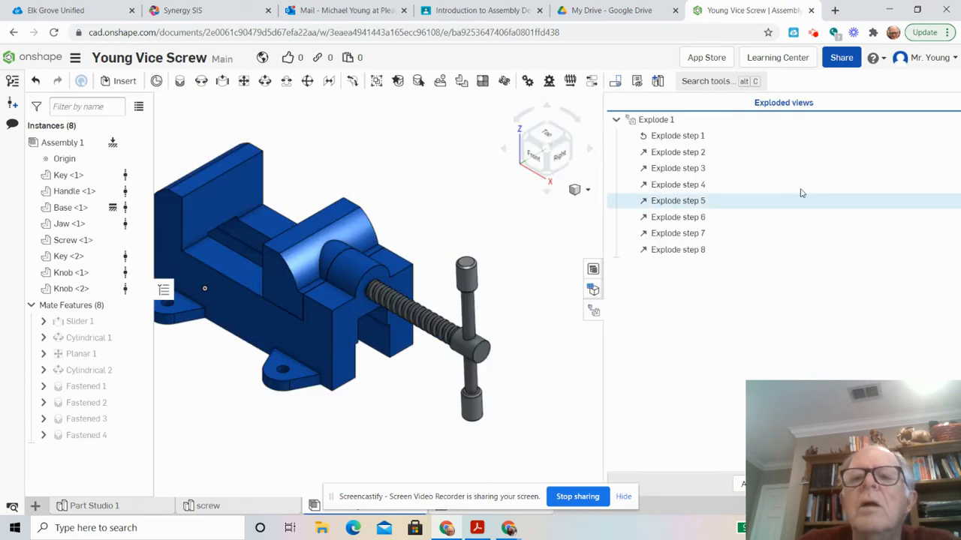
left_click(616, 122)
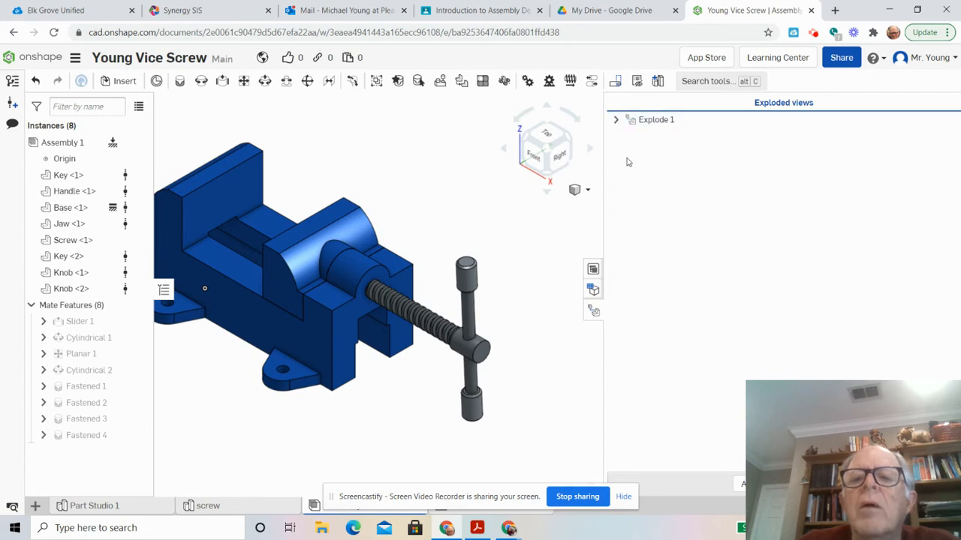
left_click(615, 121)
left_click(616, 122)
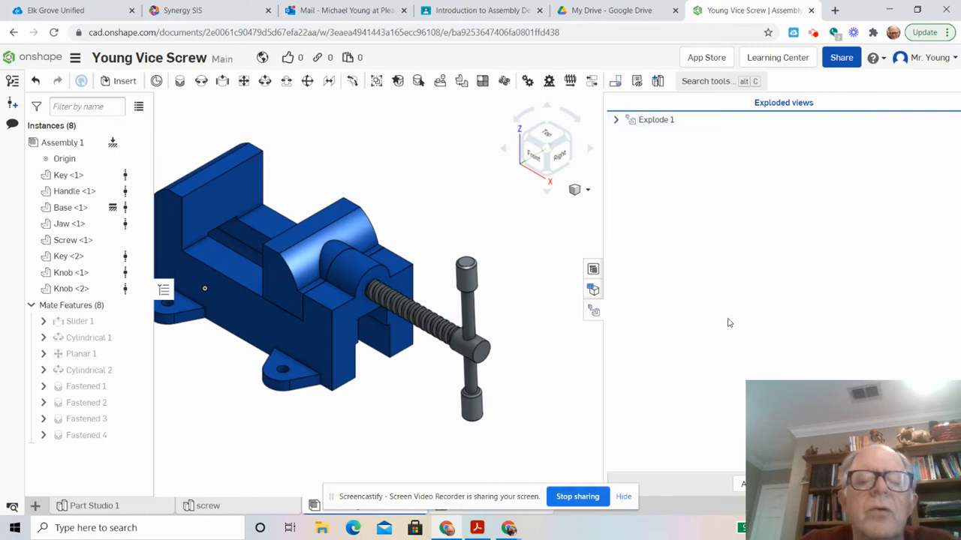
double_click(658, 121)
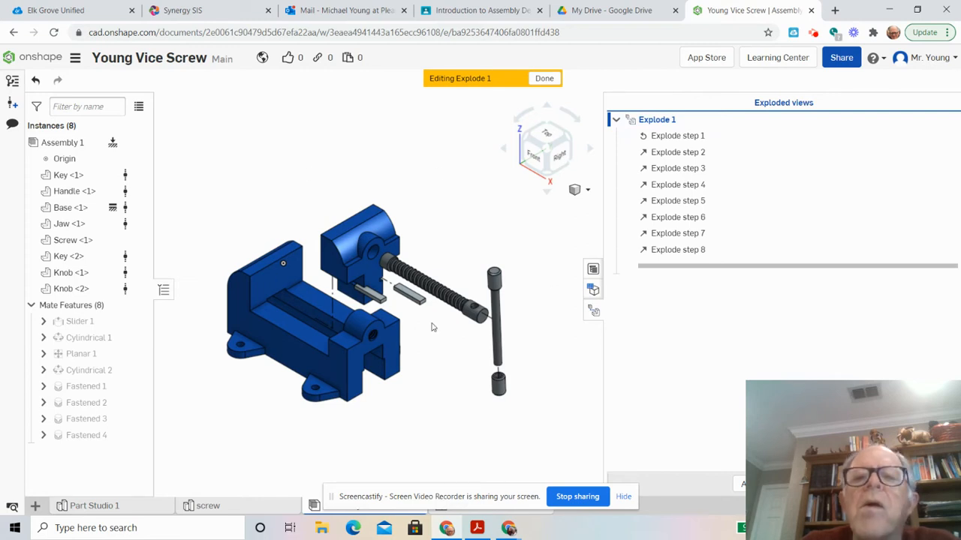
left_click(544, 78)
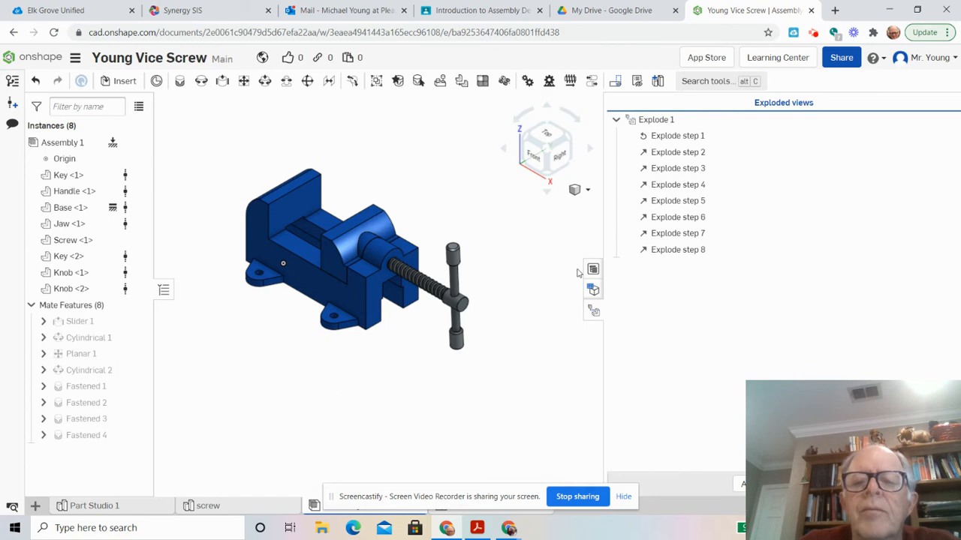
left_click(592, 312)
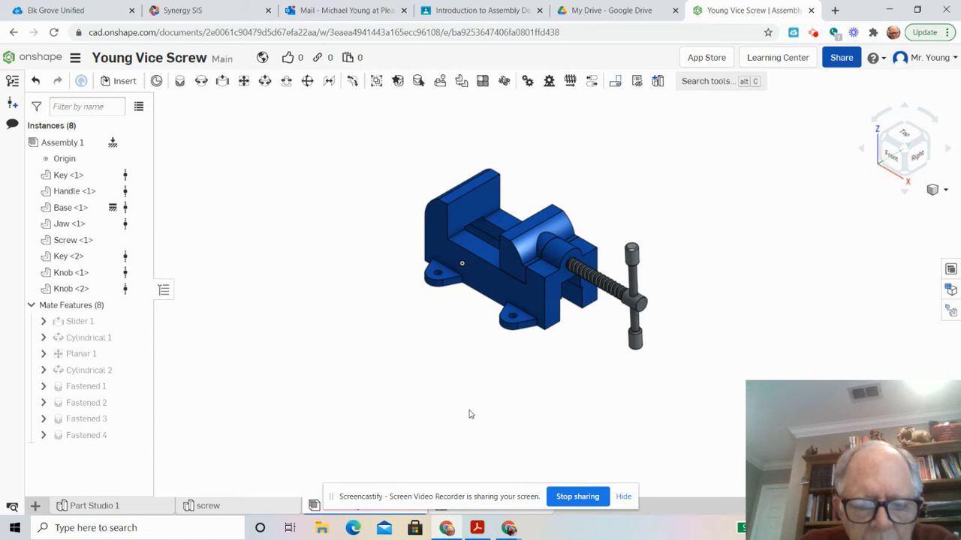
Create a drawing of Assembly 1 from the ANSI_A_INCH.dwt template with four views.
left_click(433, 489)
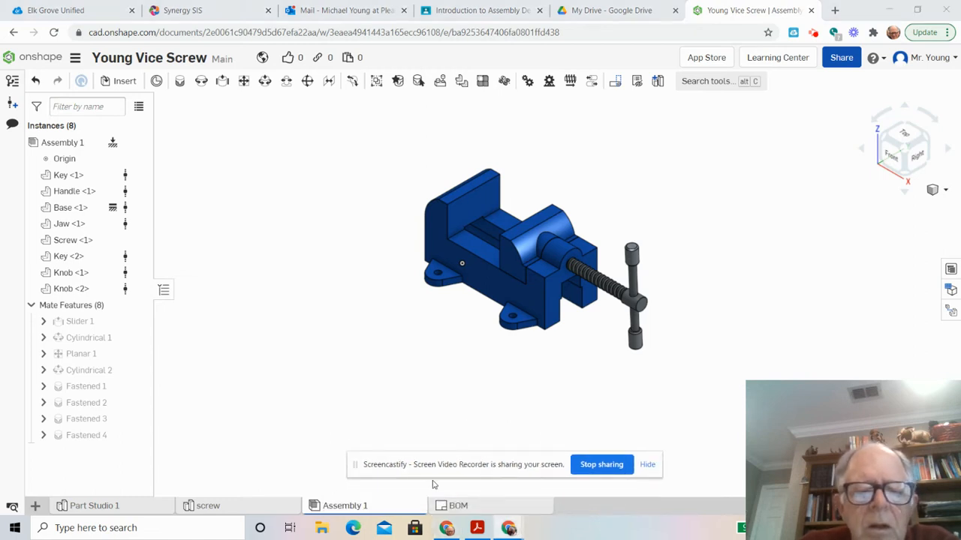
right_click(351, 508)
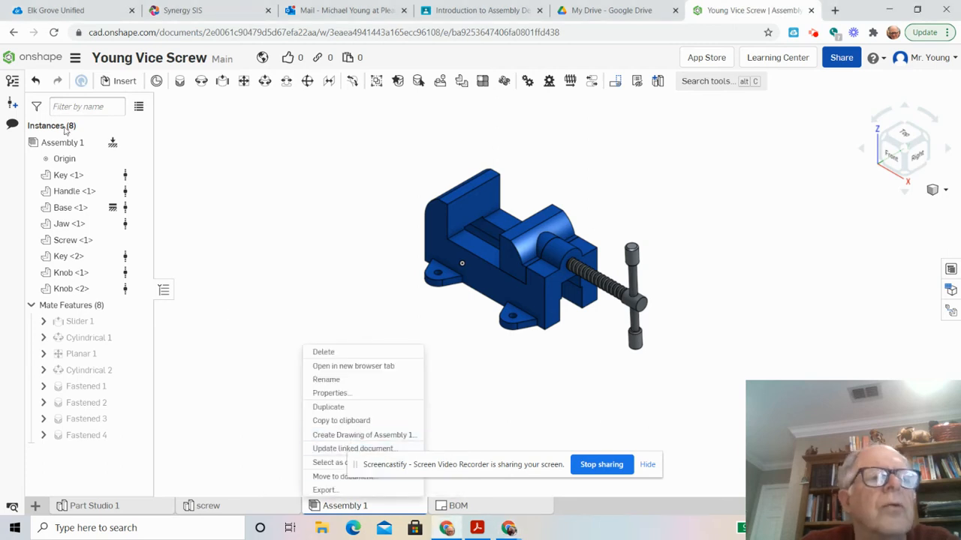
left_click(324, 435)
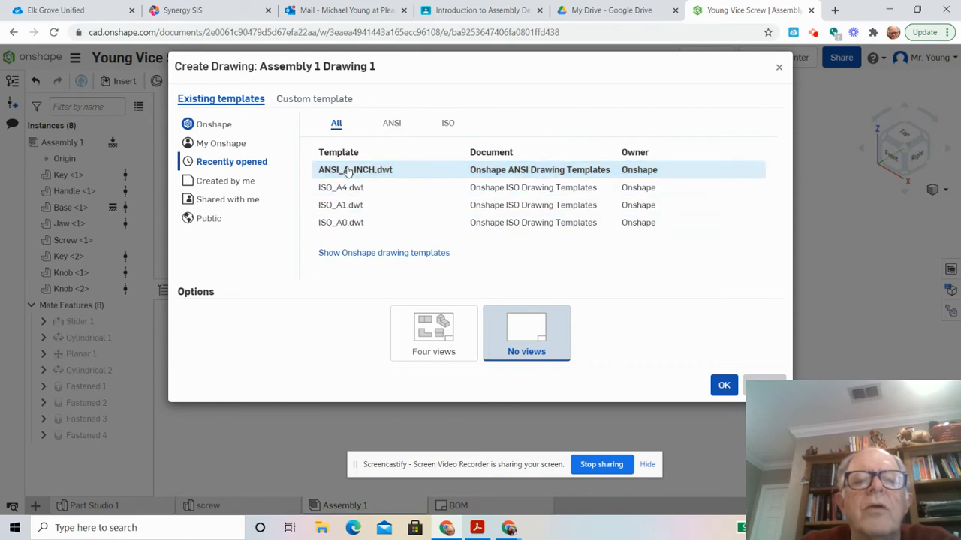
left_click(429, 335)
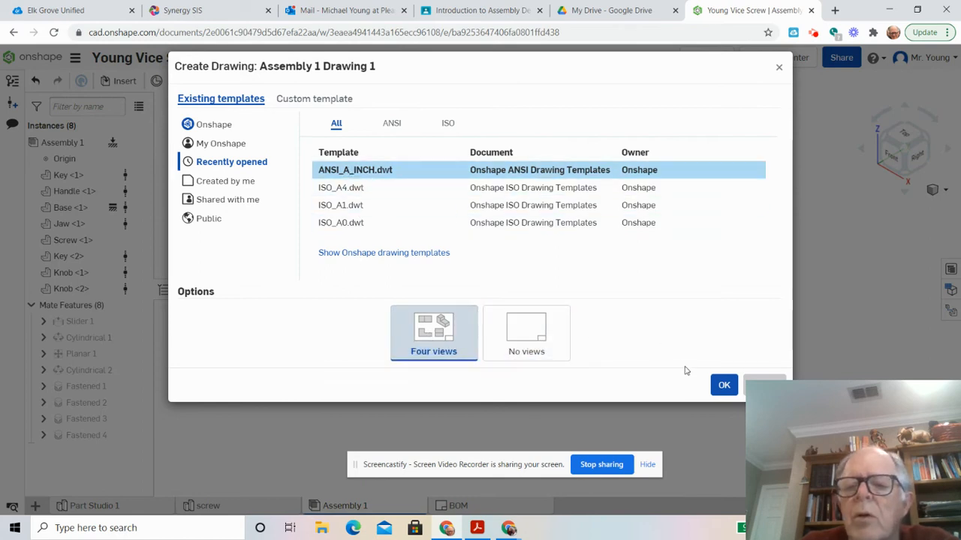
left_click(722, 386)
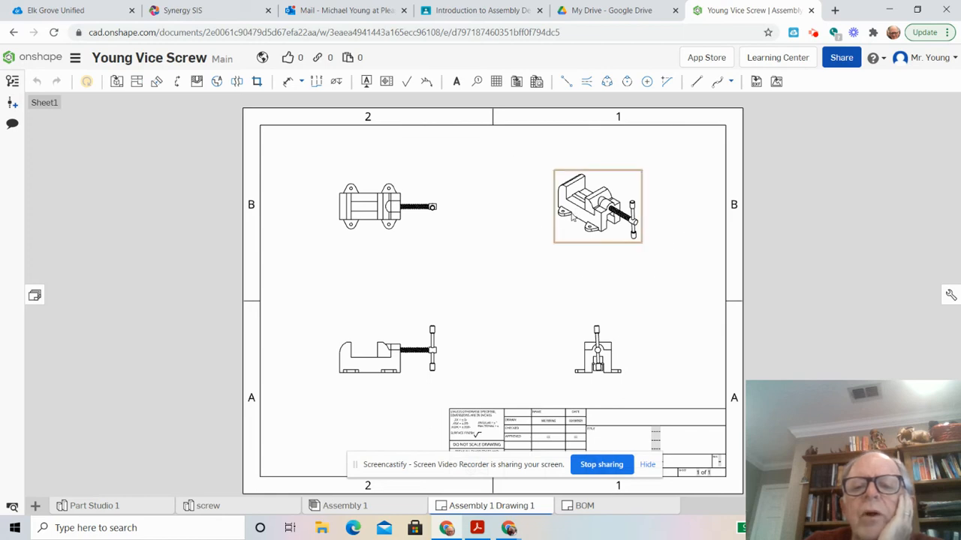
Move the isometric view to the sheet's centre and place a flattened, top-to-bottom BOM table of Assembly 1 in the border's upper-right corner.
left_click_drag(571, 223, 465, 286)
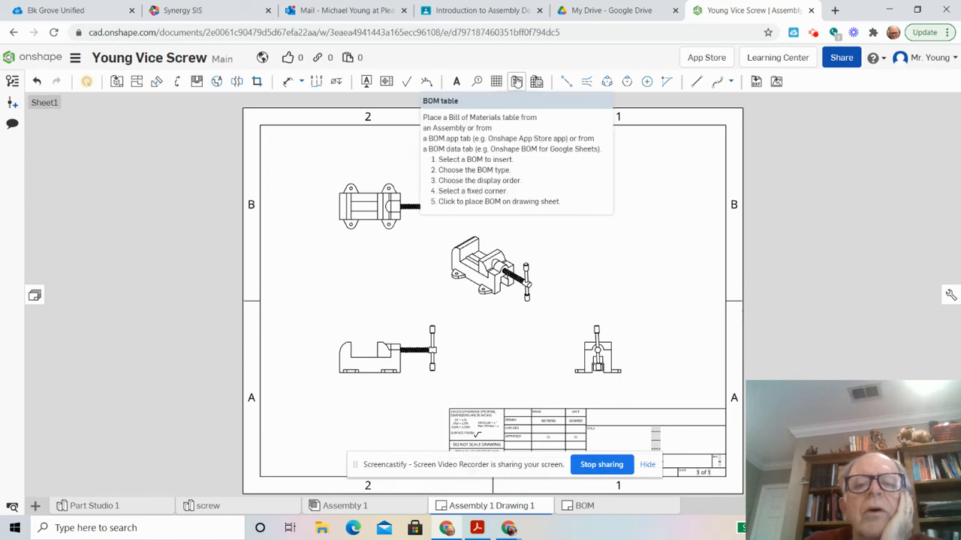
left_click(516, 83)
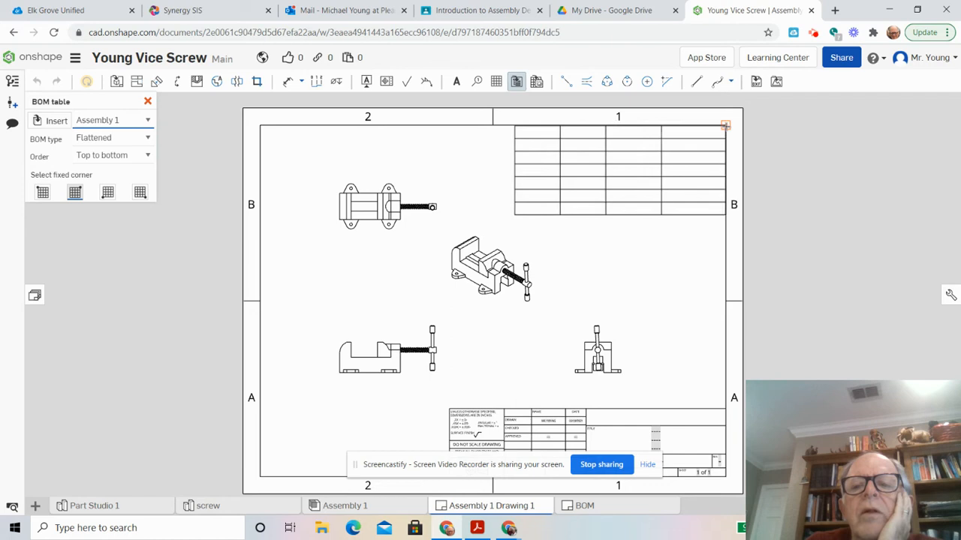
left_click(725, 126)
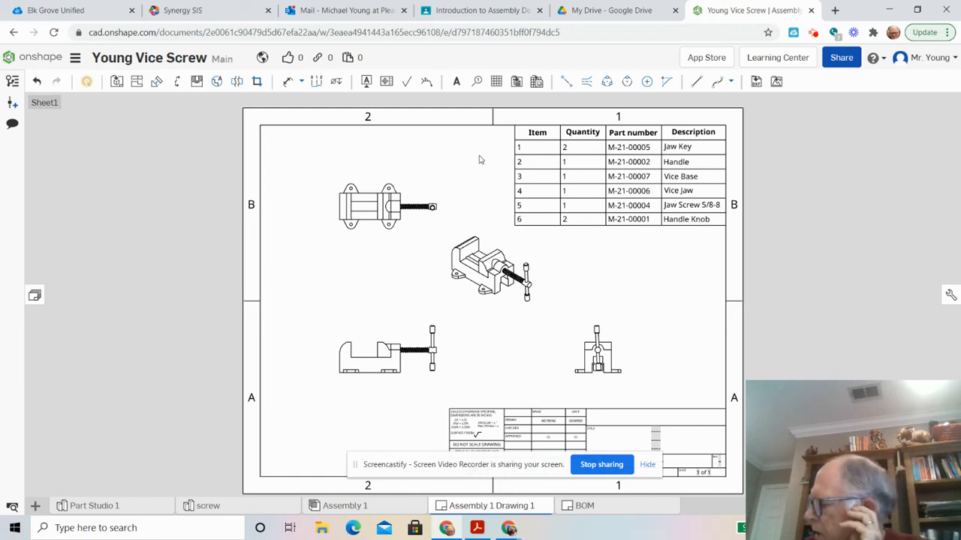
In the isometric view, add circular item-number callouts to the vice base and the vice jaw.
left_click(477, 82)
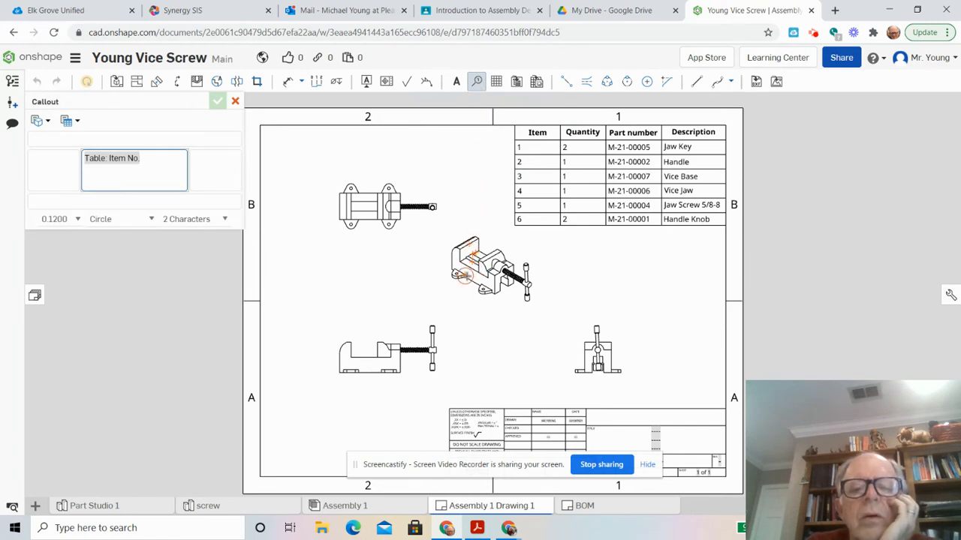
left_click(464, 276)
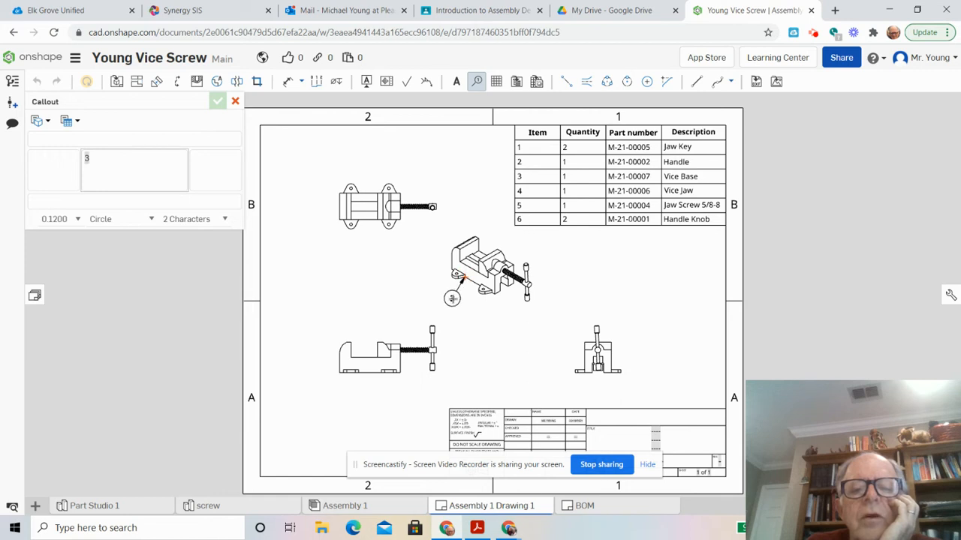
left_click(447, 302)
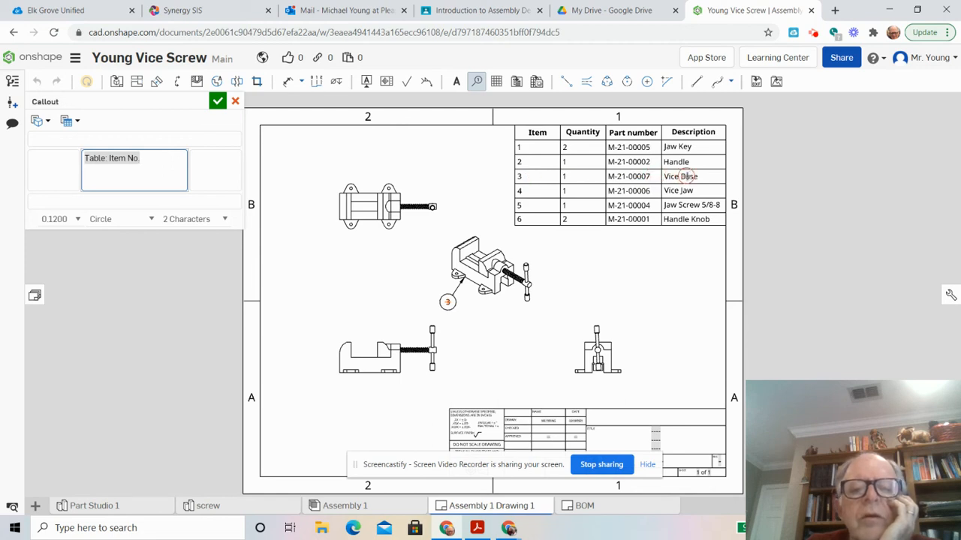
left_click(499, 253)
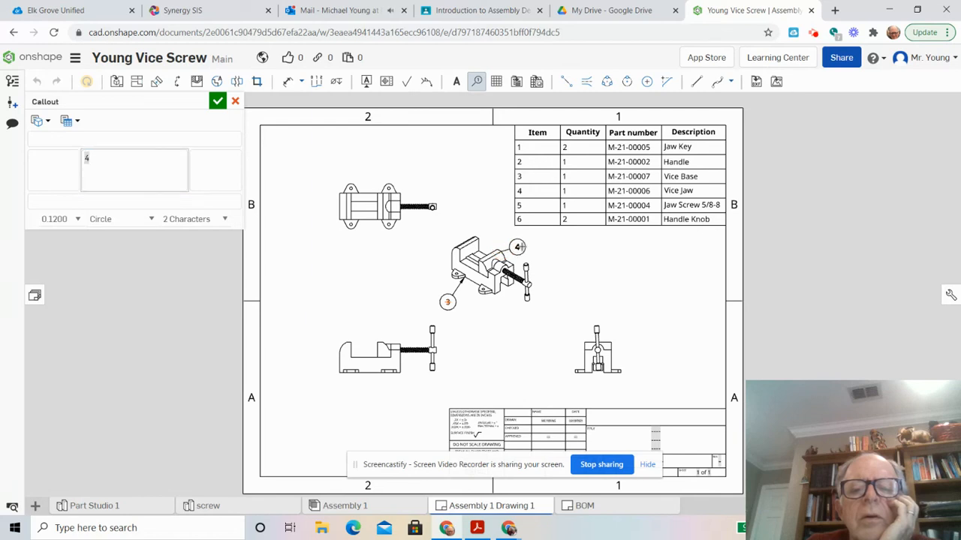
left_click(538, 244)
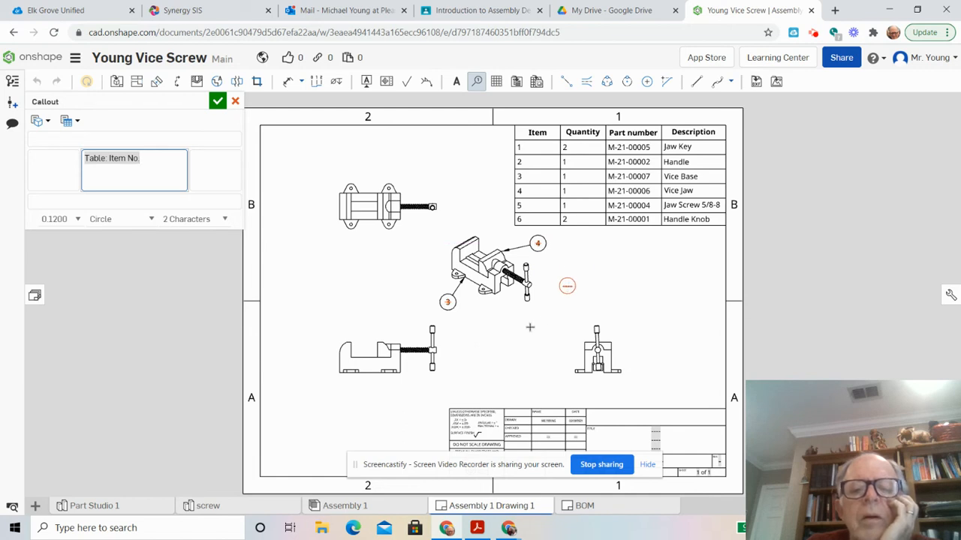
In the front view, add item-number callouts beside the vice for the handle and its lower knob.
left_click(434, 340)
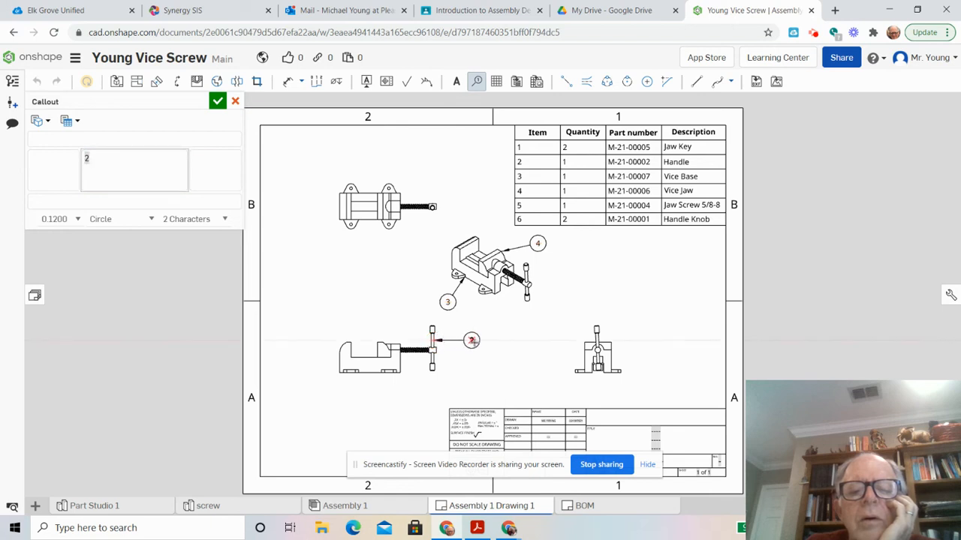
left_click(473, 339)
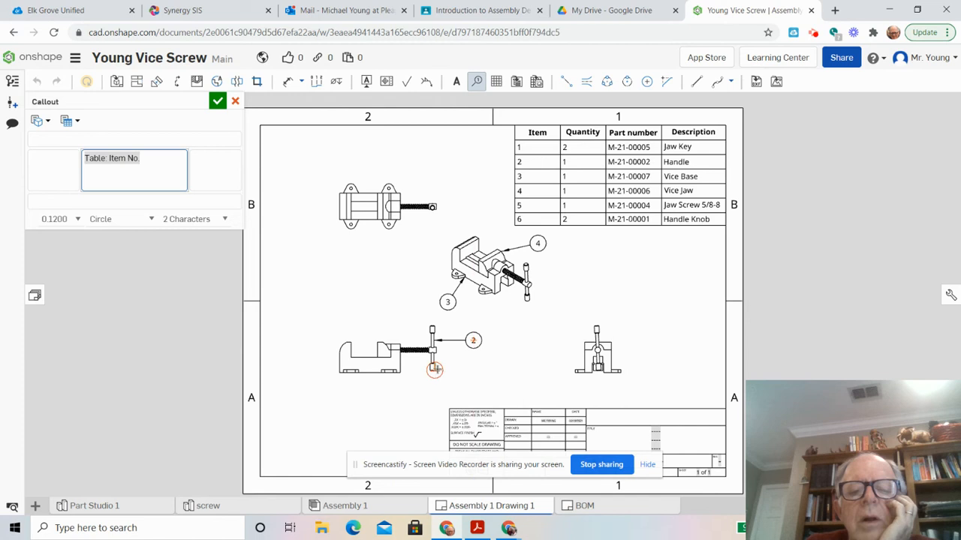
left_click(434, 367)
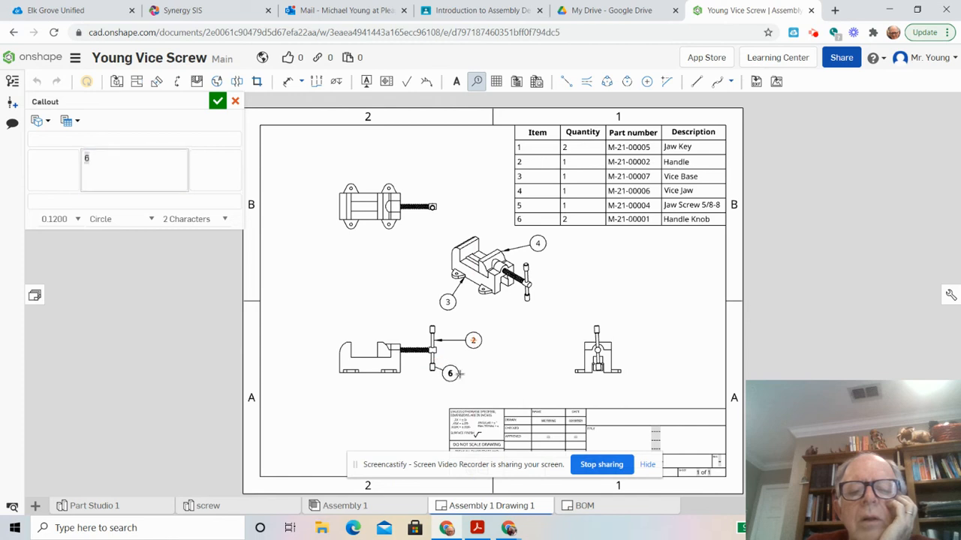
left_click(474, 375)
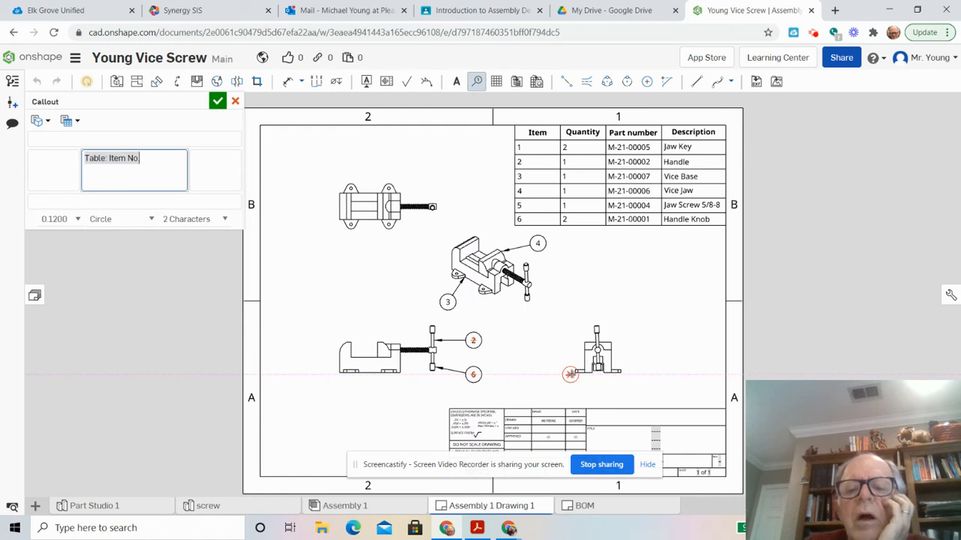
scroll(570, 374, "up", 5)
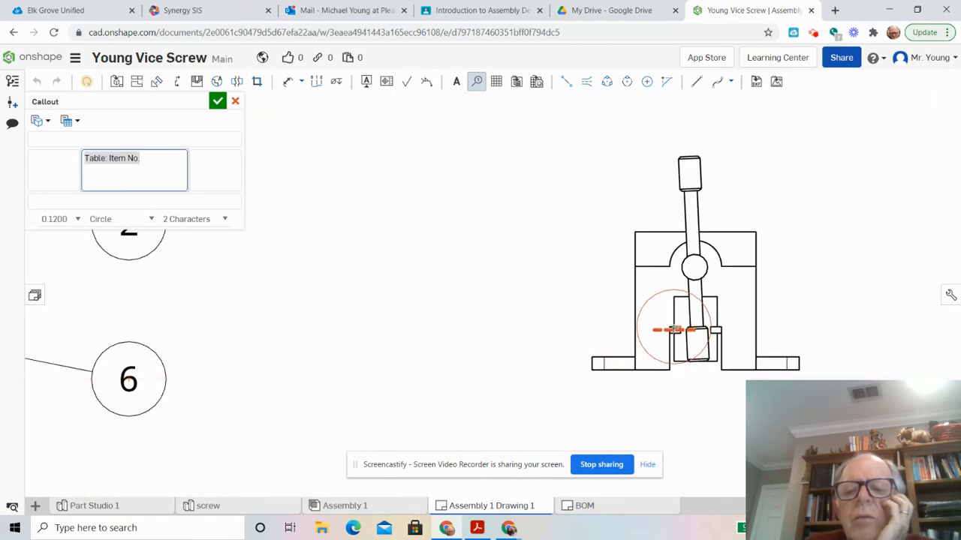
left_click(672, 329)
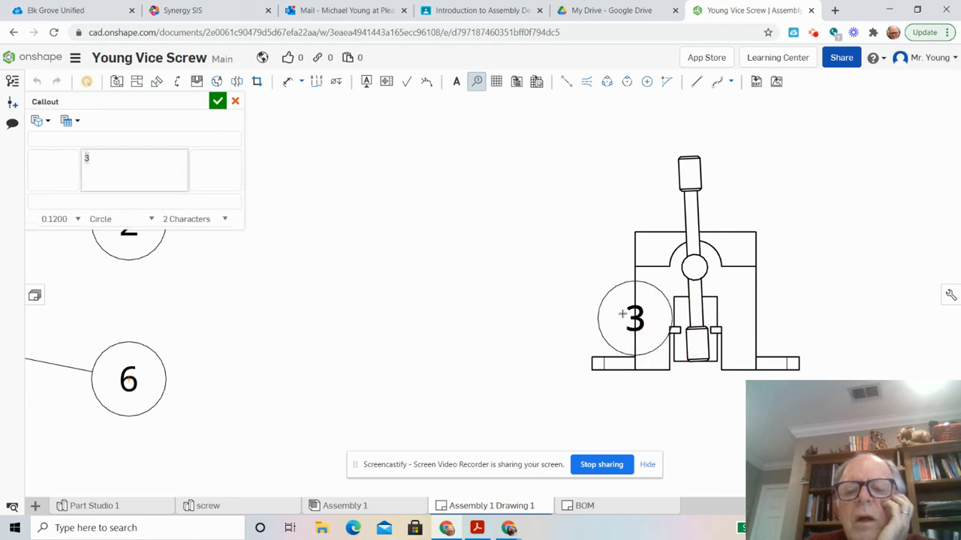
left_click(543, 296)
scroll(543, 297, "down", 6)
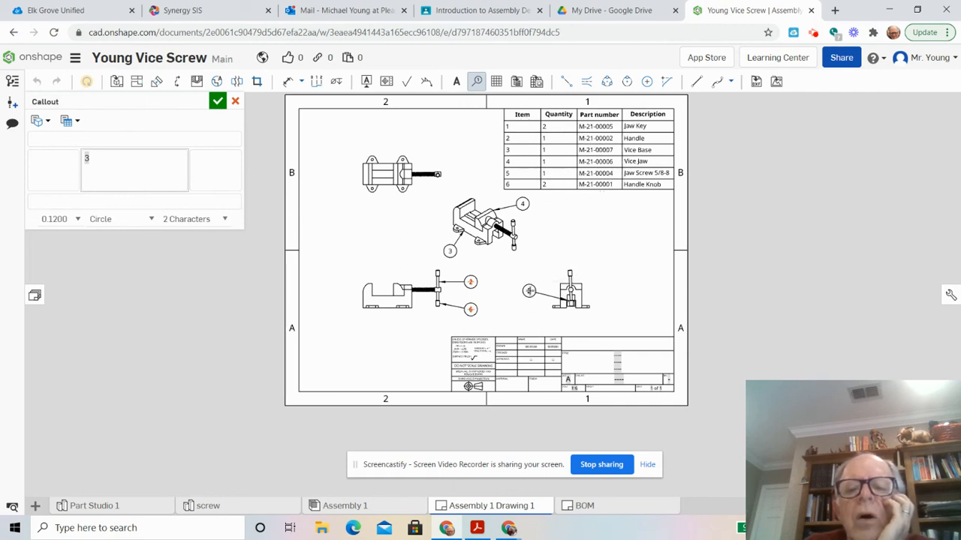
key("Escape")
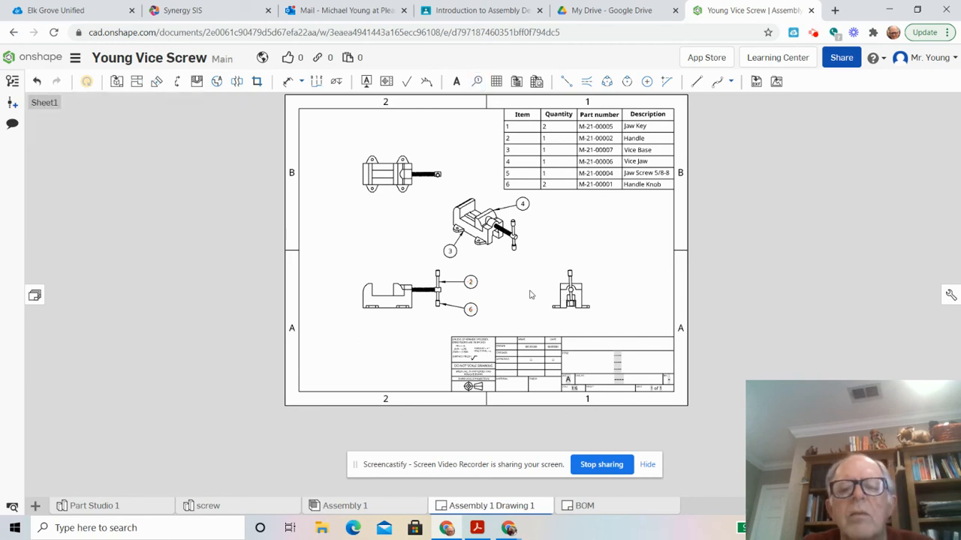
Try to attach an item-number callout to the left jaw key in the side view.
scroll(529, 295, "up", 3)
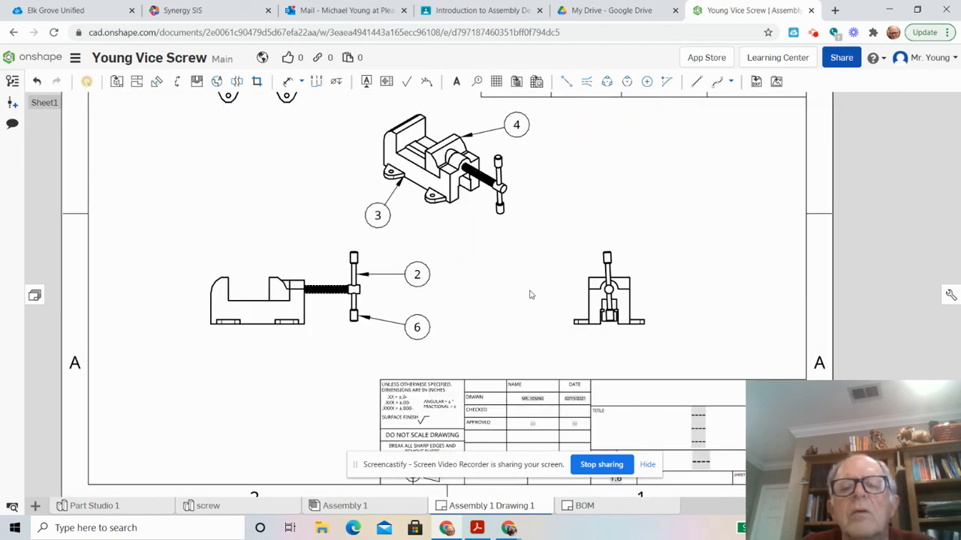
scroll(529, 295, "up", 2)
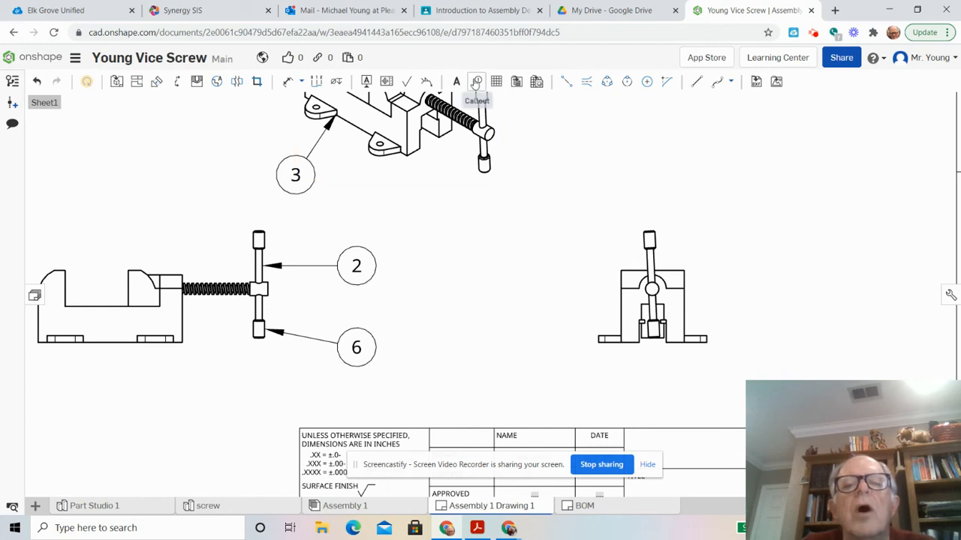
left_click(476, 81)
scroll(570, 319, "up", 8)
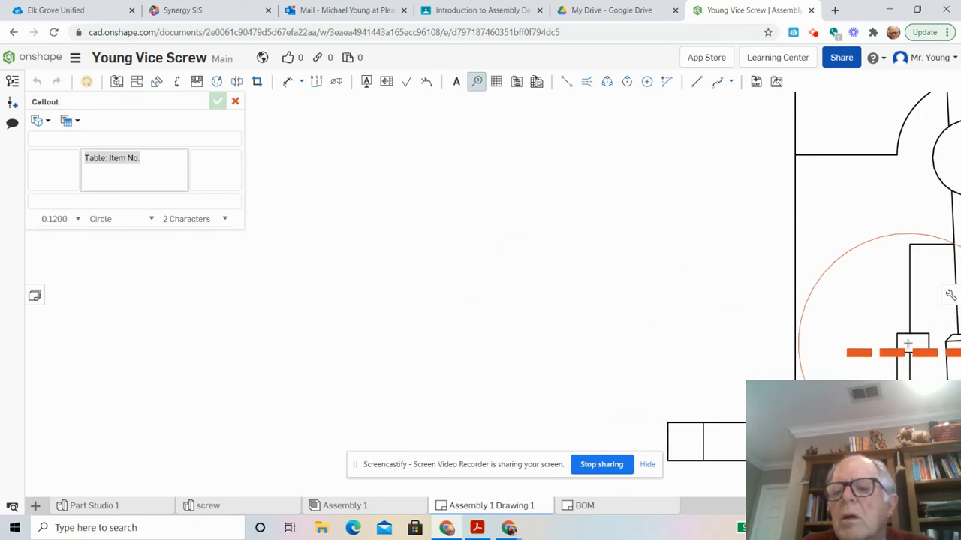
left_click(906, 342)
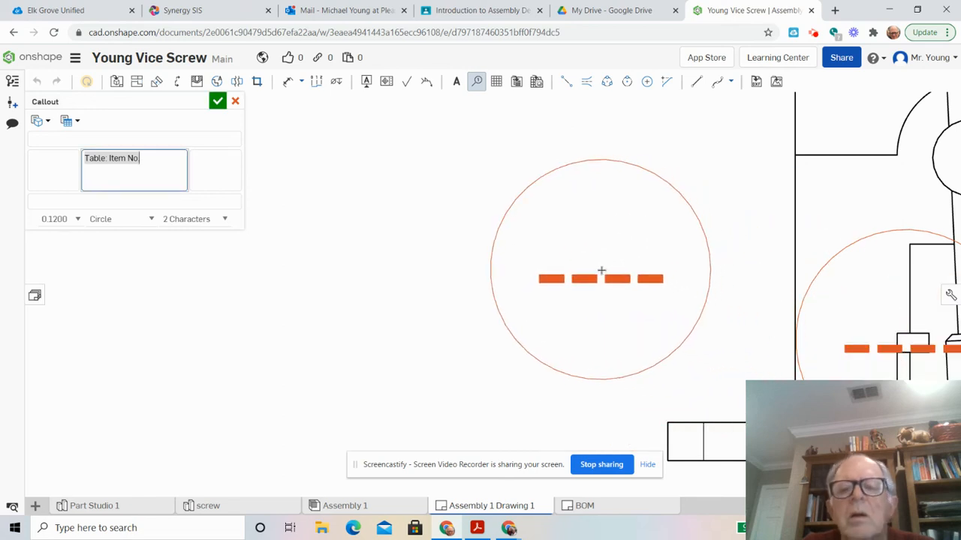
left_click(601, 270)
key("Escape")
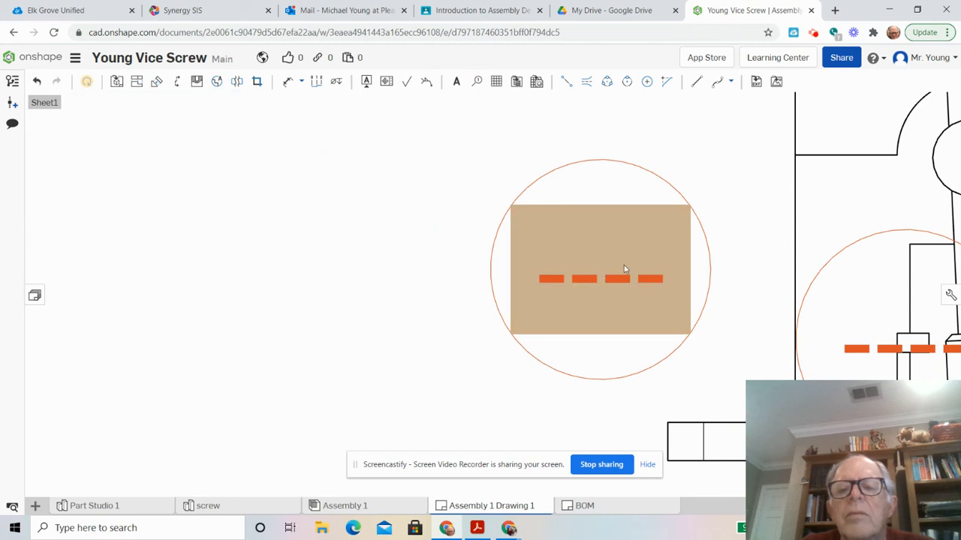
Delete the two unattached callouts beside and over the side view.
right_click(623, 259)
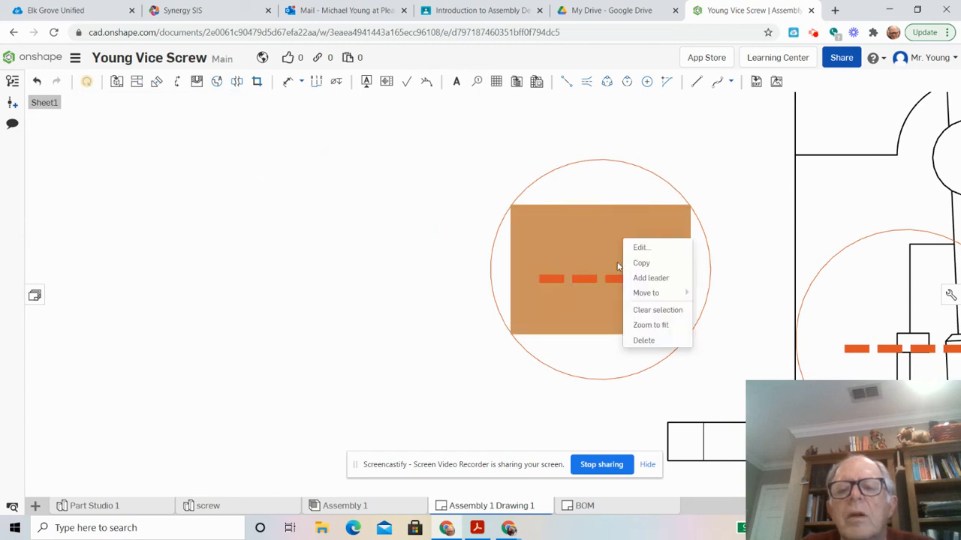
left_click(643, 340)
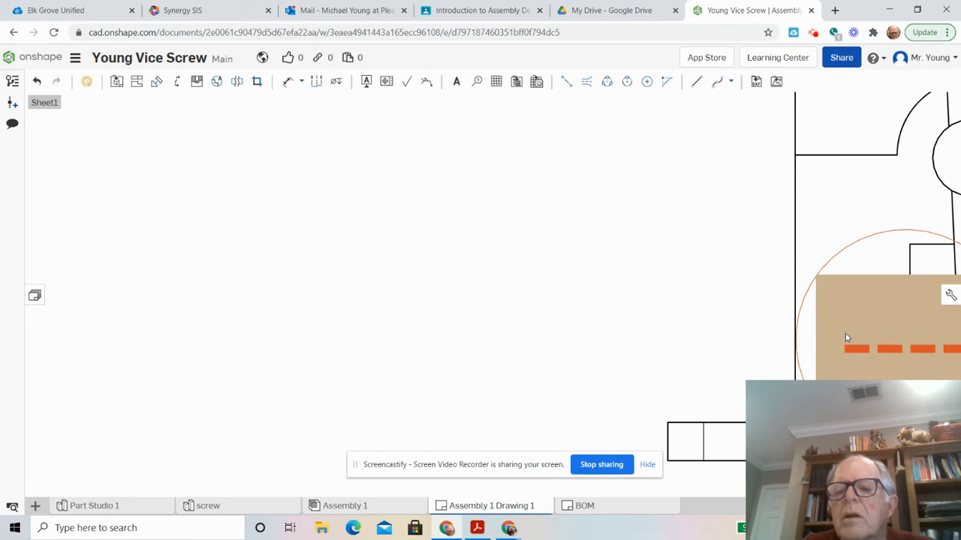
right_click(845, 335)
left_click(795, 385)
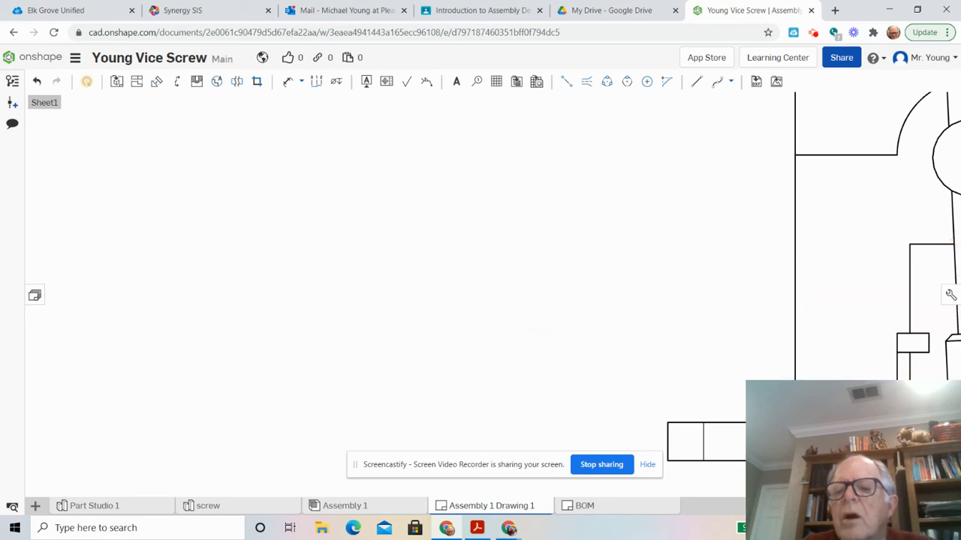
Try again to call out the side view's left jaw key, and delete the unattached callout.
middle_click_drag(699, 332, 505, 322)
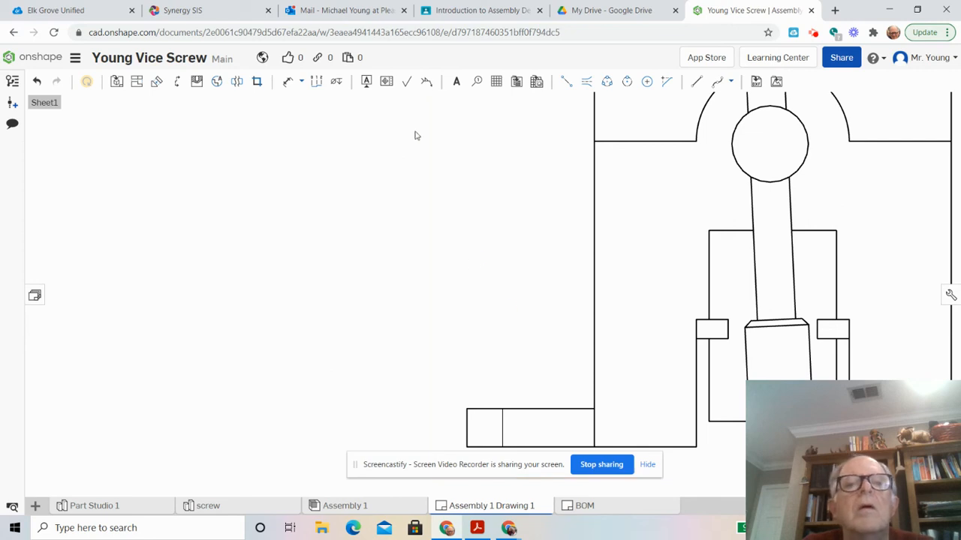
left_click(477, 82)
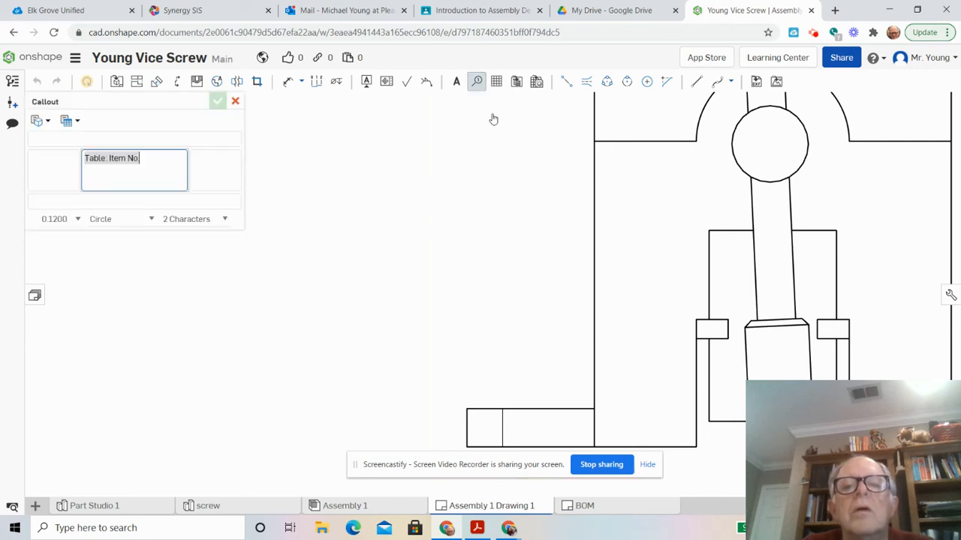
left_click(714, 332)
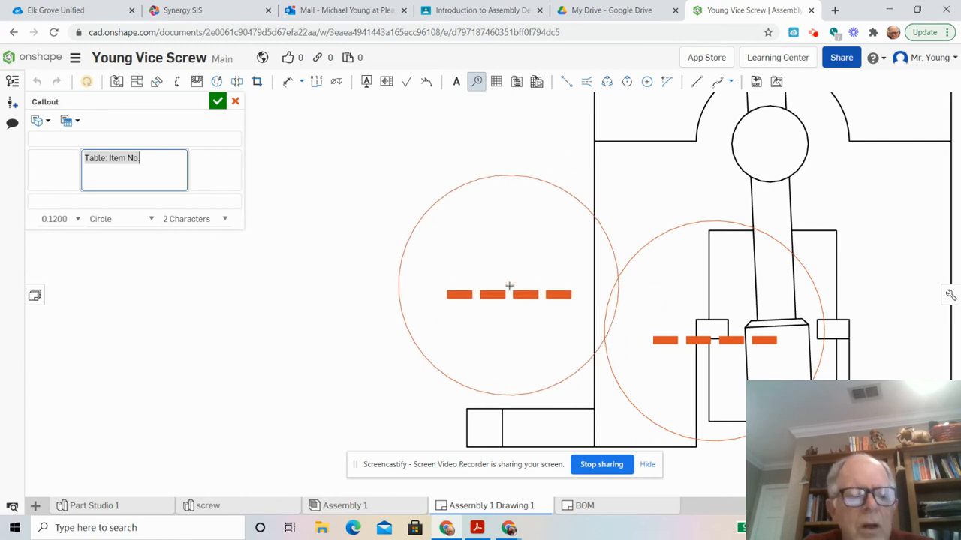
key("Escape")
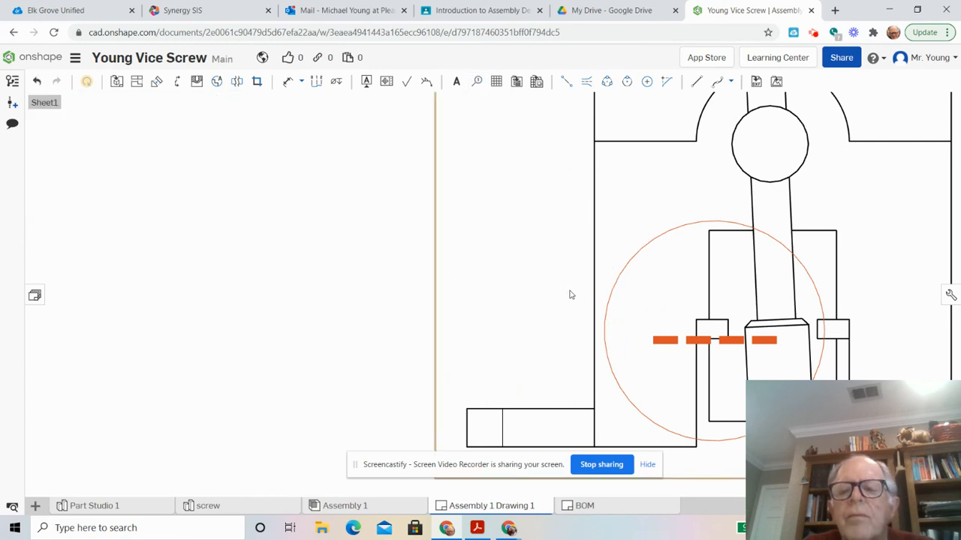
right_click(644, 311)
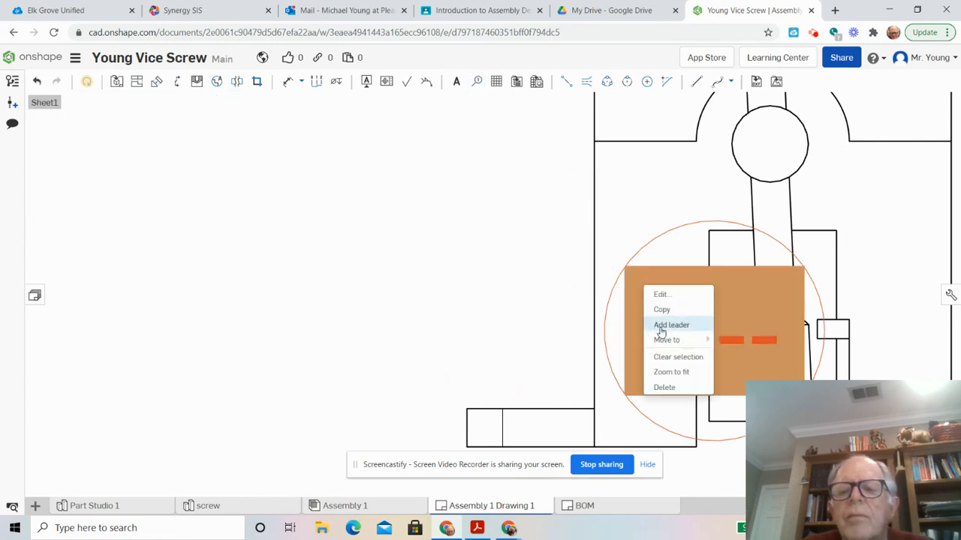
left_click(663, 388)
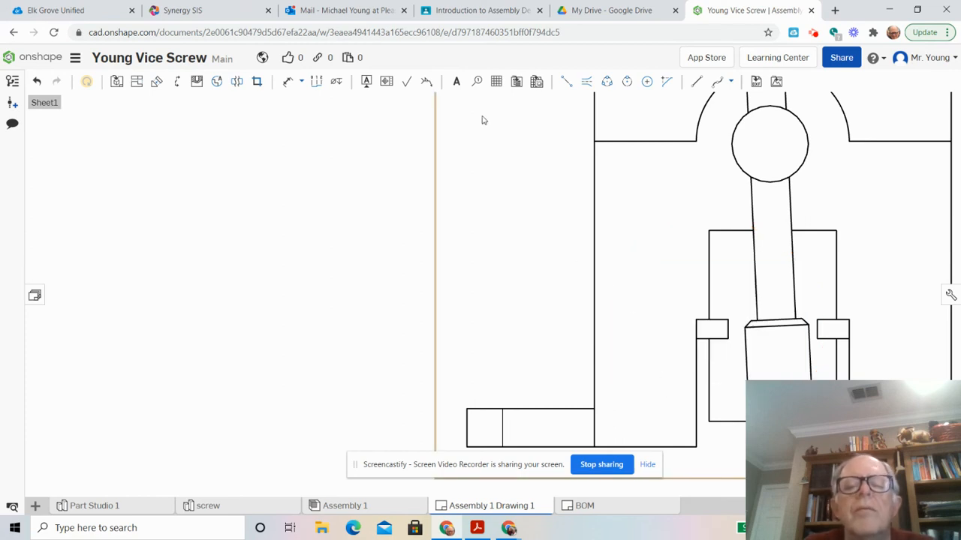
Make two further attempts at an item-number callout on the side view's left jaw key, deleting the unattached callout each time.
scroll(526, 259, "down", 2)
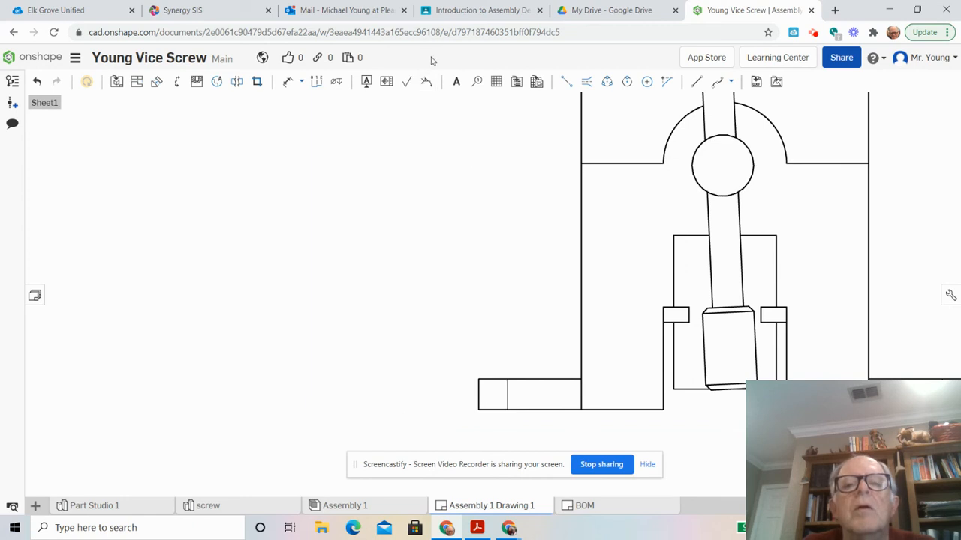
left_click(478, 84)
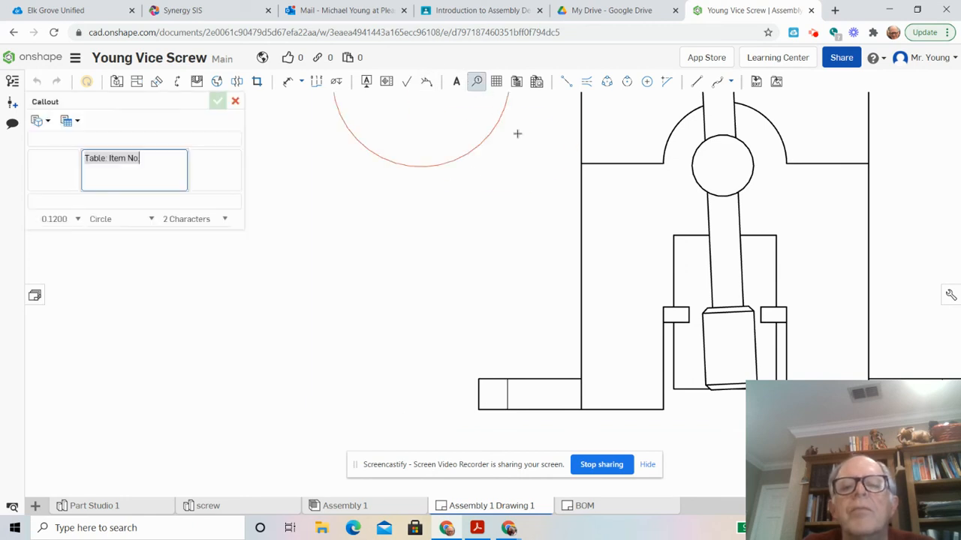
left_click(675, 315)
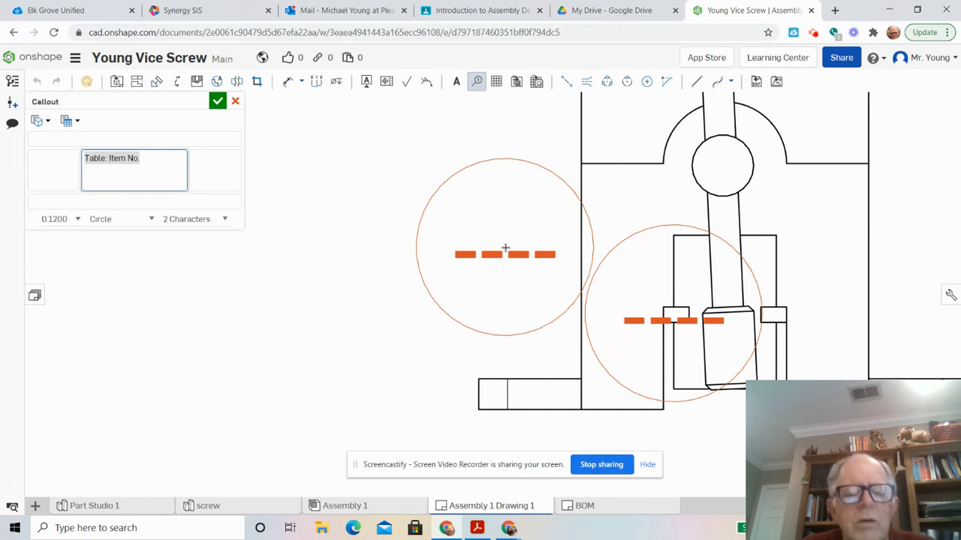
key("Escape")
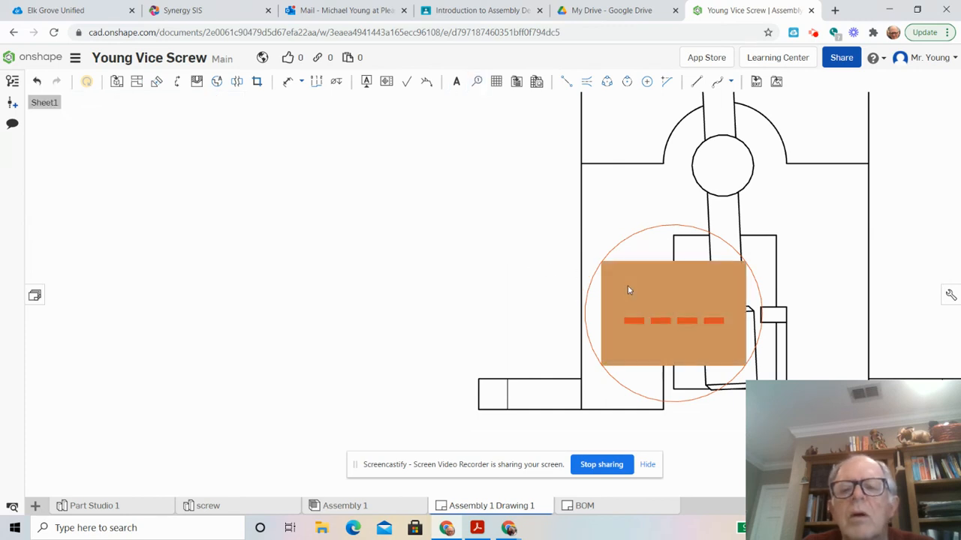
right_click(629, 291)
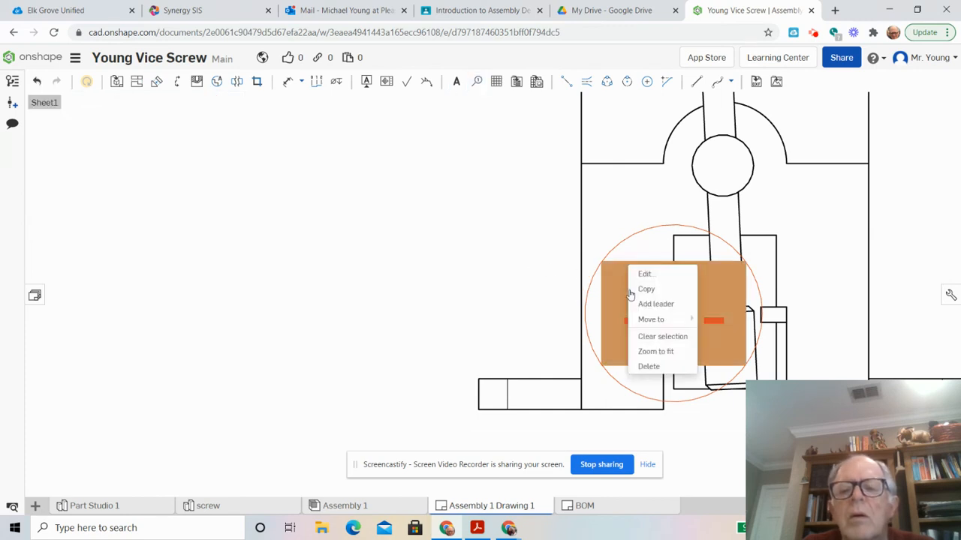
left_click(643, 367)
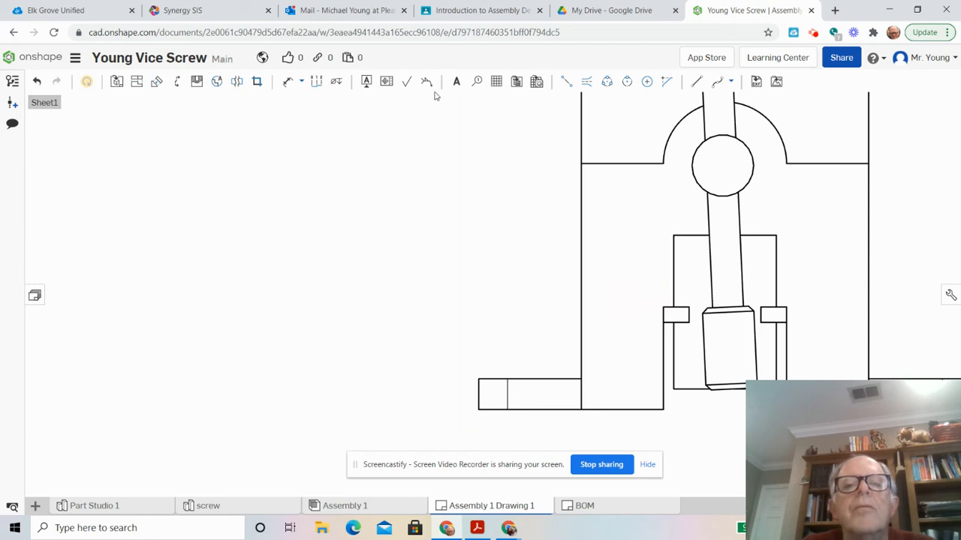
left_click(477, 83)
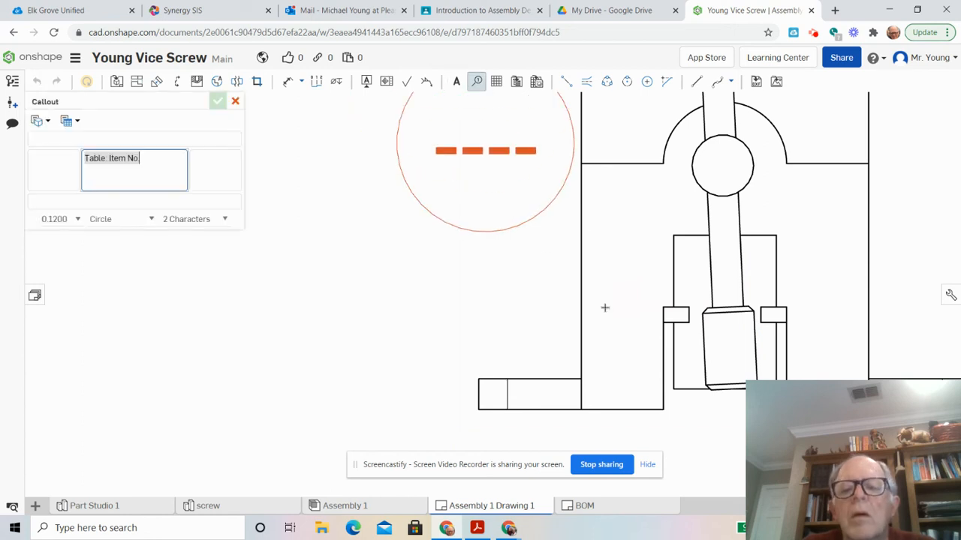
left_click(674, 319)
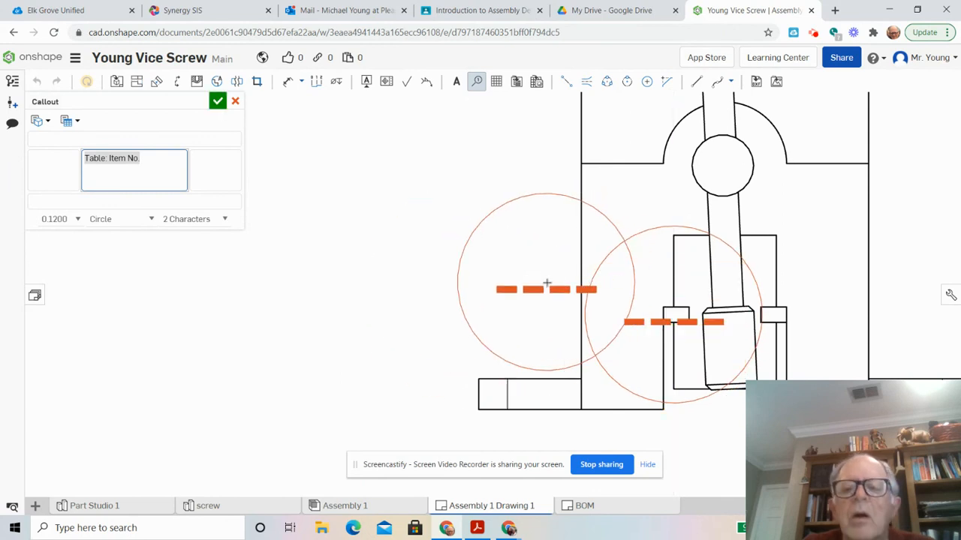
key("Escape")
right_click(653, 297)
left_click(668, 372)
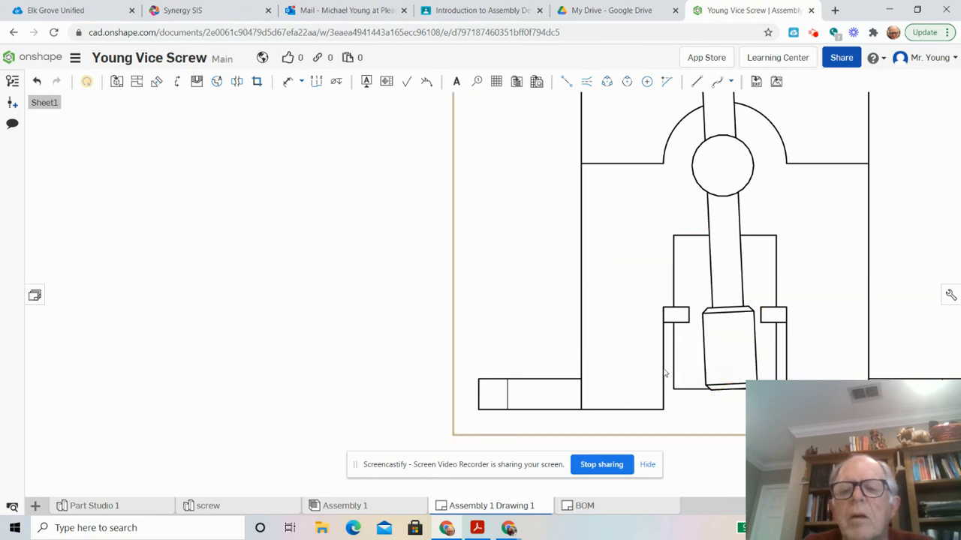
Add a circular item-number callout to the jaw screw in the top view, placed above the screw.
scroll(503, 285, "down", 5)
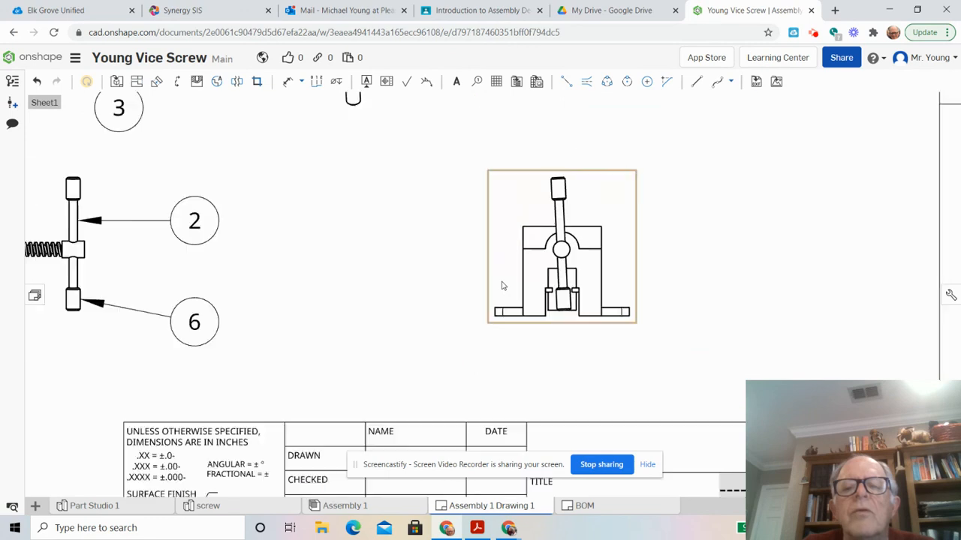
scroll(502, 285, "down", 2)
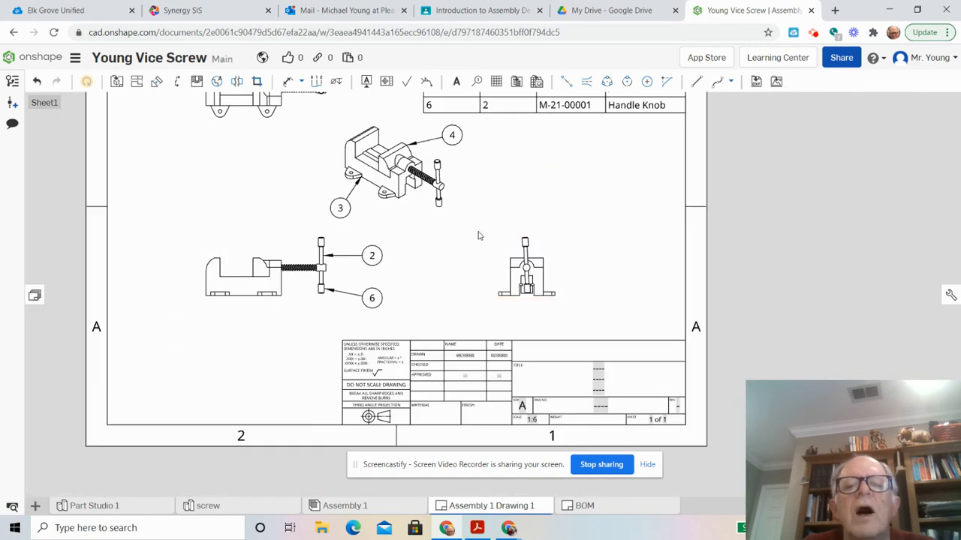
scroll(477, 235, "down", 3)
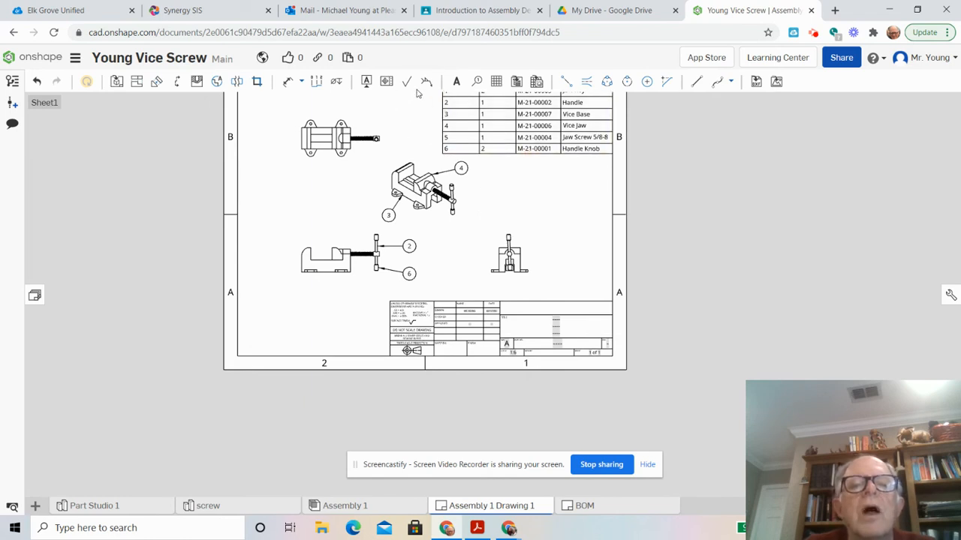
left_click(477, 81)
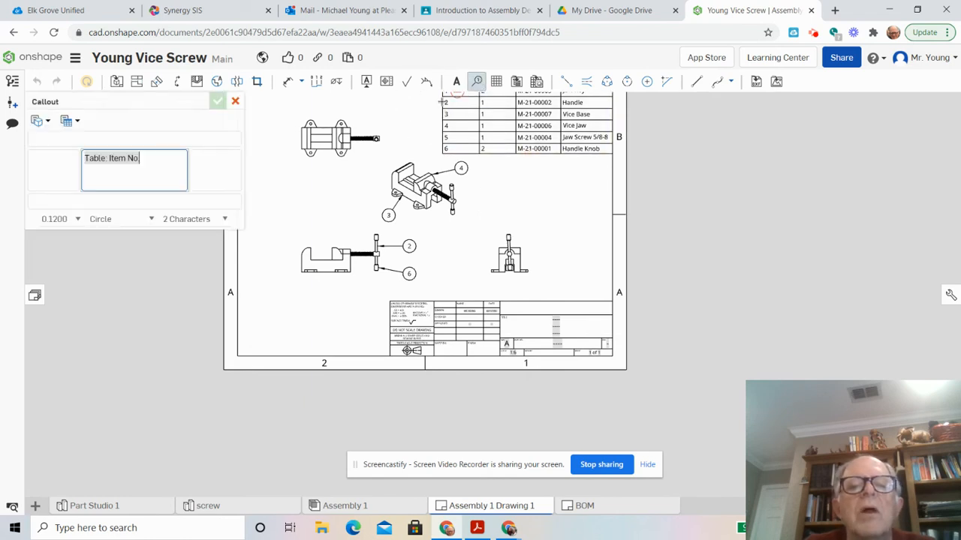
left_click(362, 137)
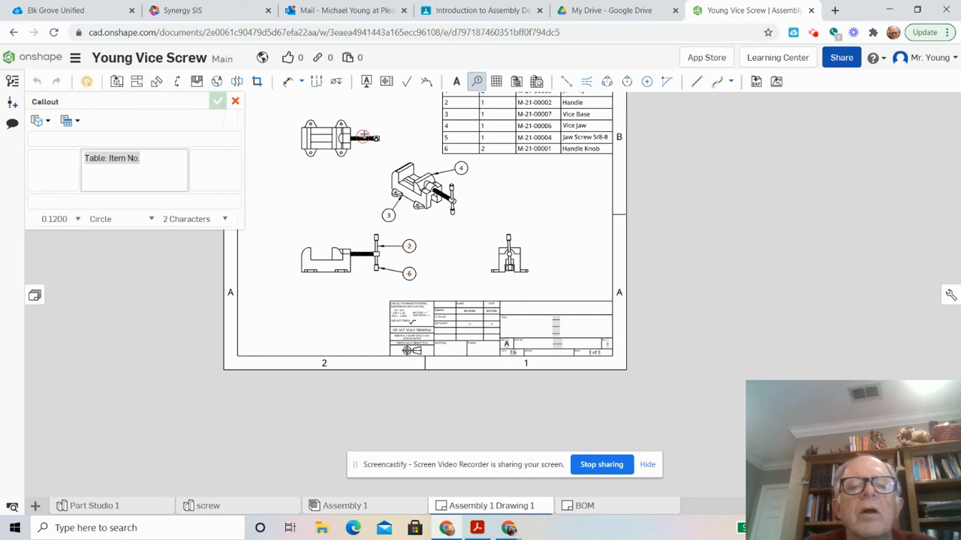
left_click(382, 110)
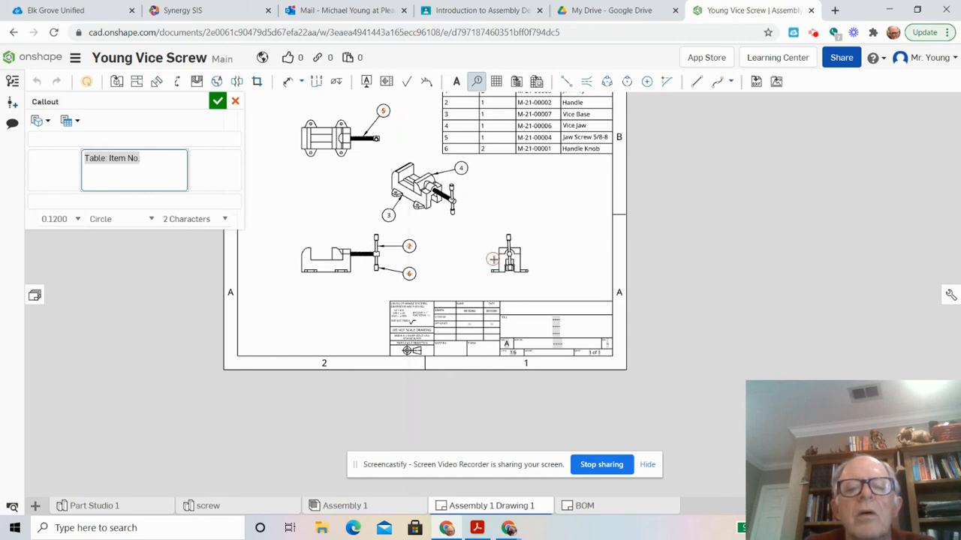
Try to attach a callout at the outer edge of the side view's left jaw key and cancel it.
scroll(493, 259, "up", 8)
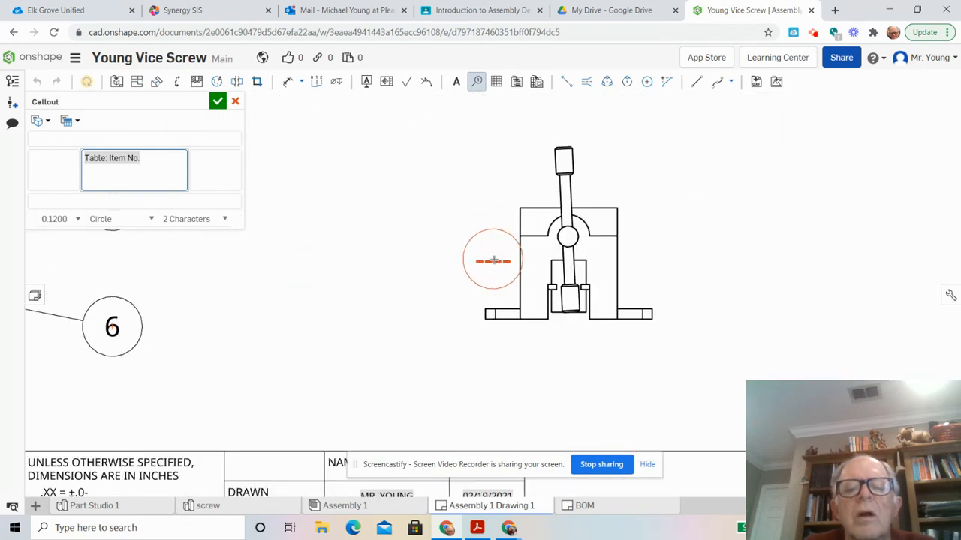
scroll(494, 261, "up", 3)
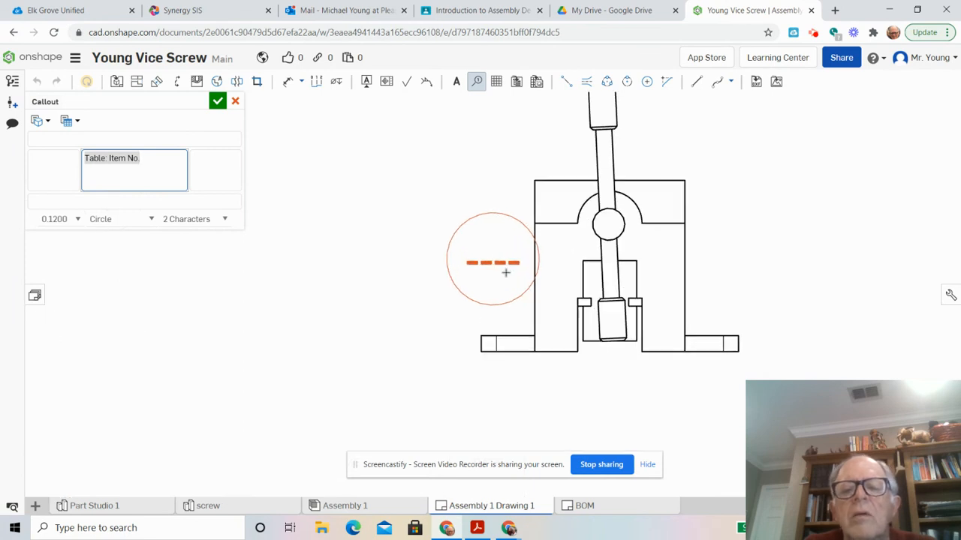
left_click(581, 301)
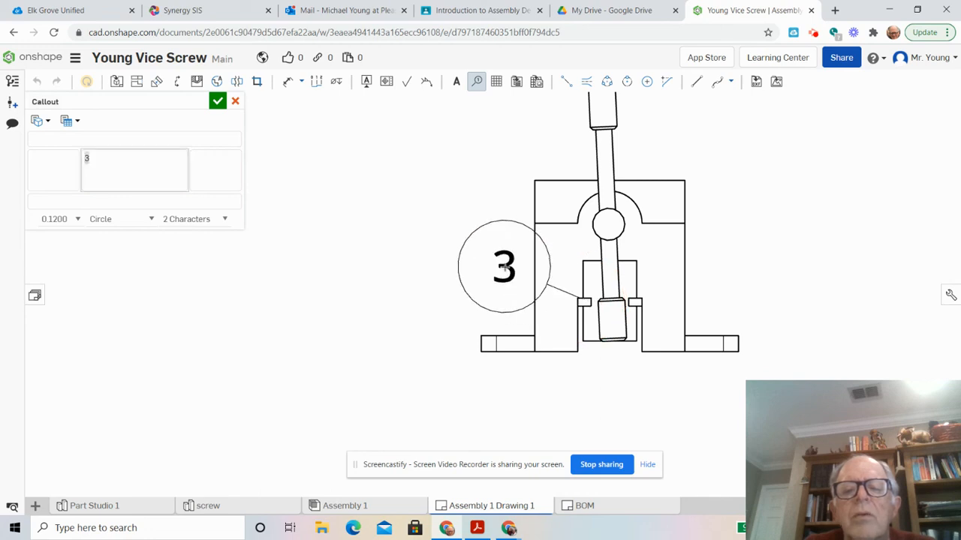
key("Escape")
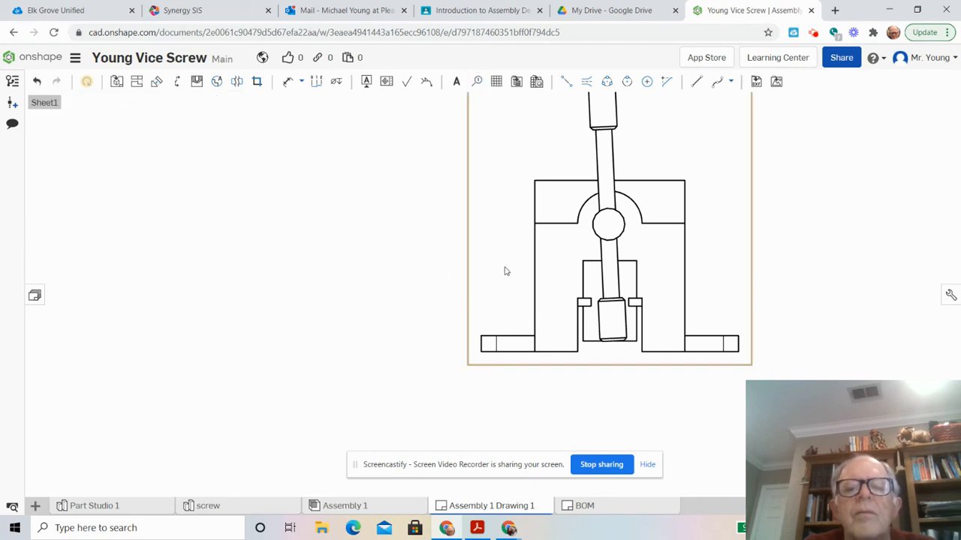
left_click(477, 81)
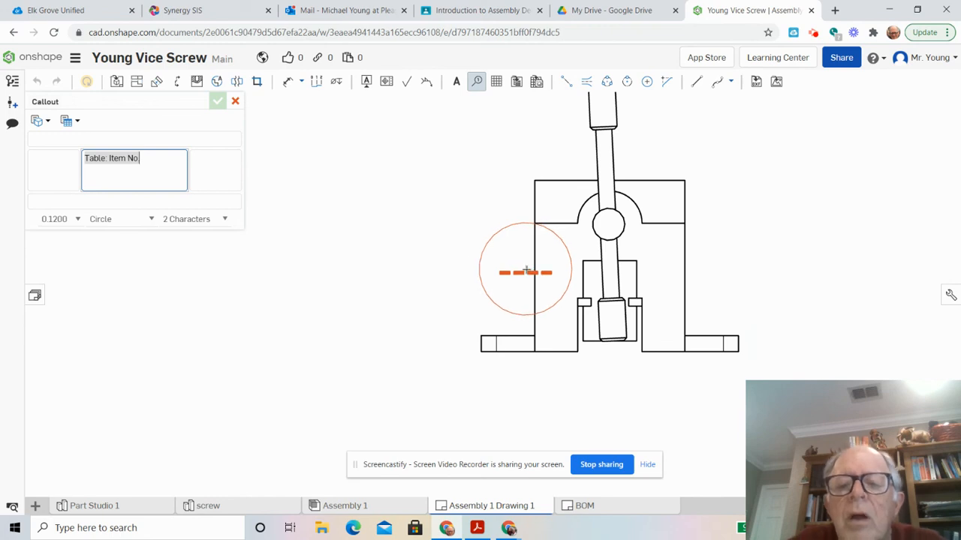
left_click(589, 298)
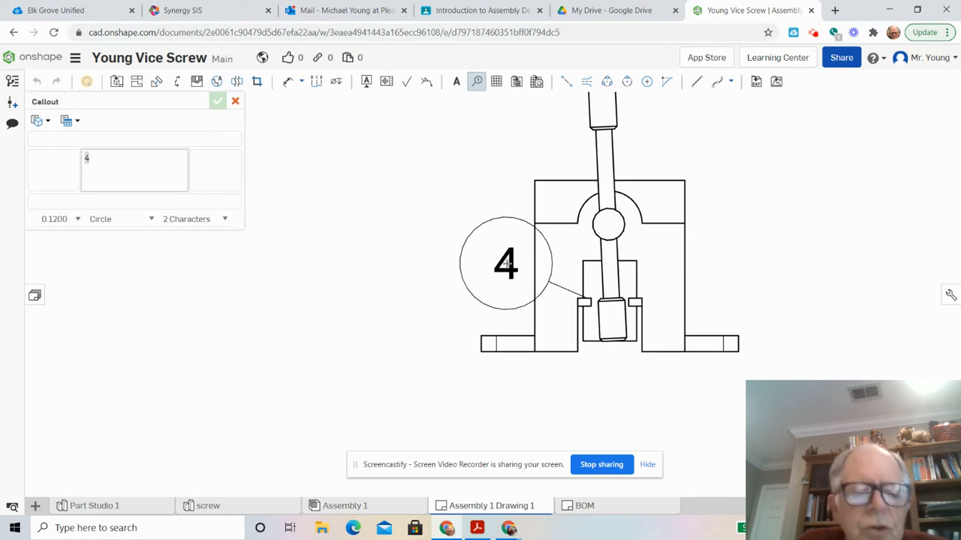
key("Escape")
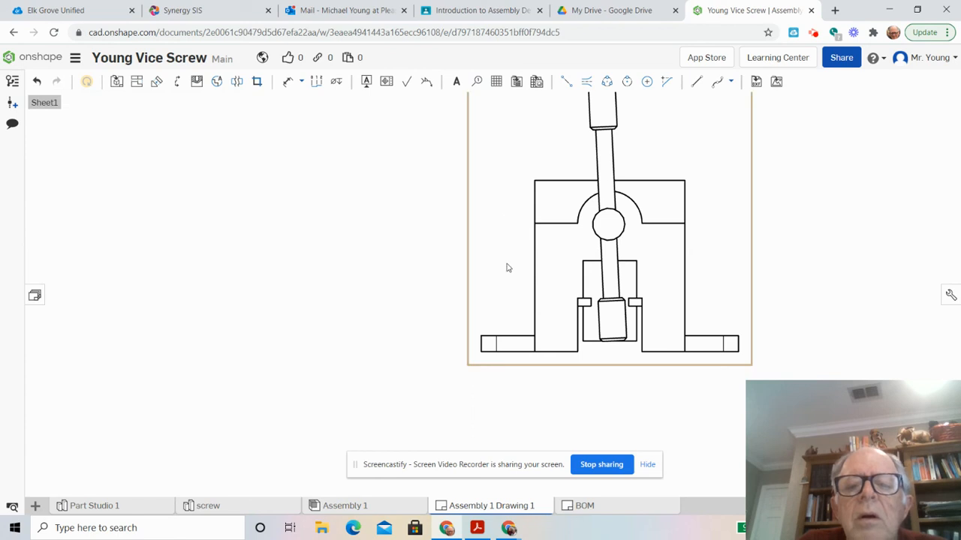
left_click(477, 81)
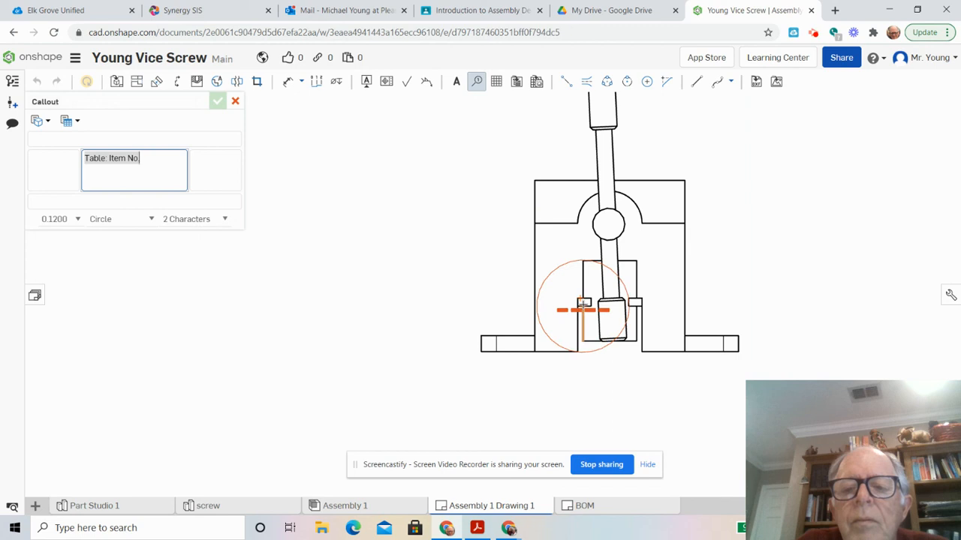
left_click(583, 306)
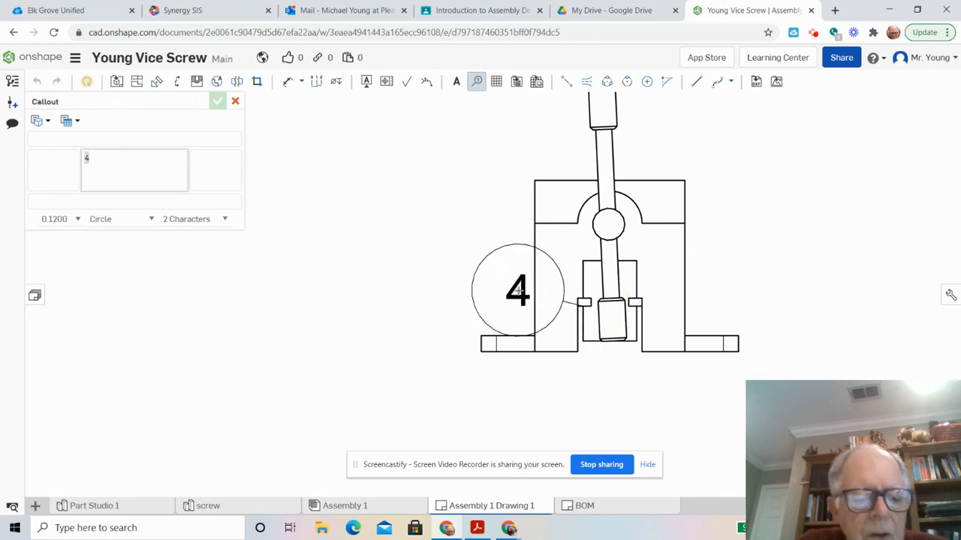
key("Escape")
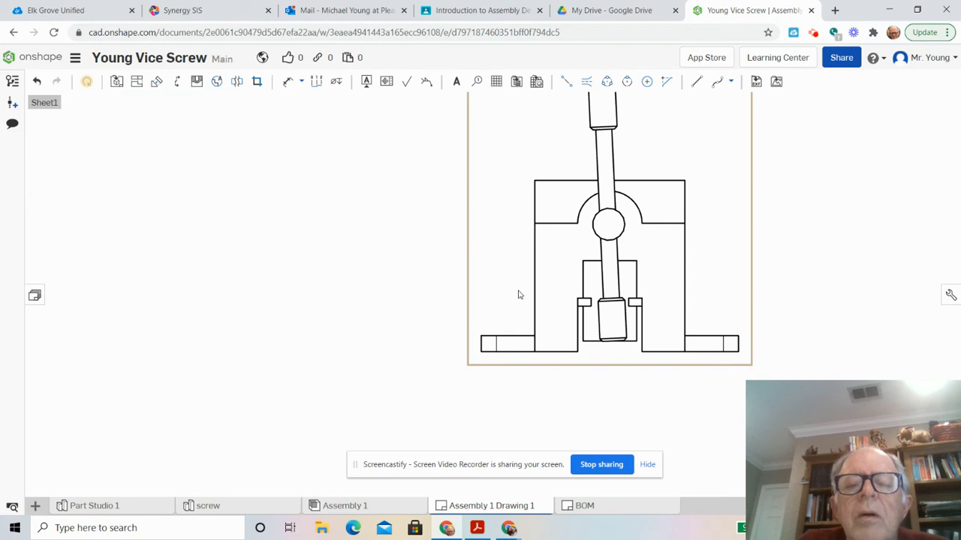
left_click(476, 81)
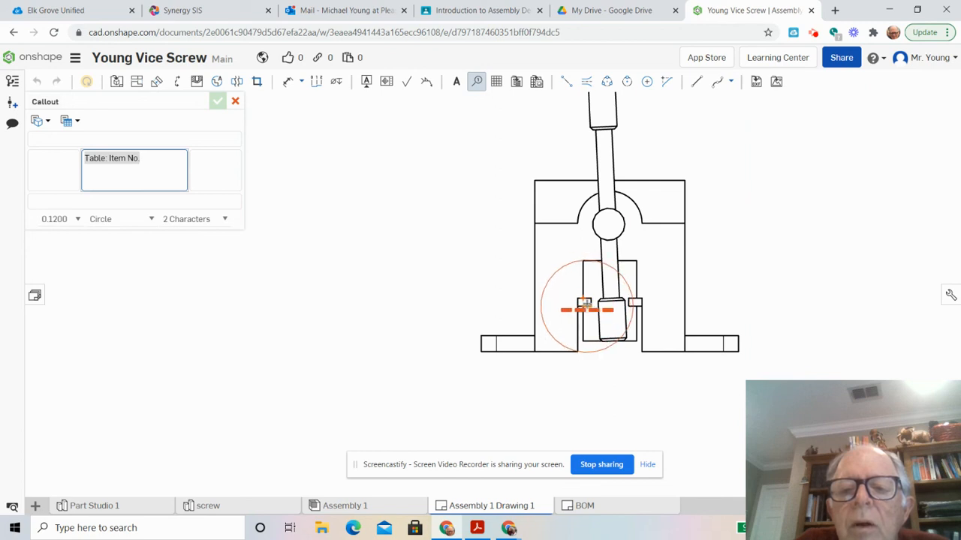
left_click(585, 304)
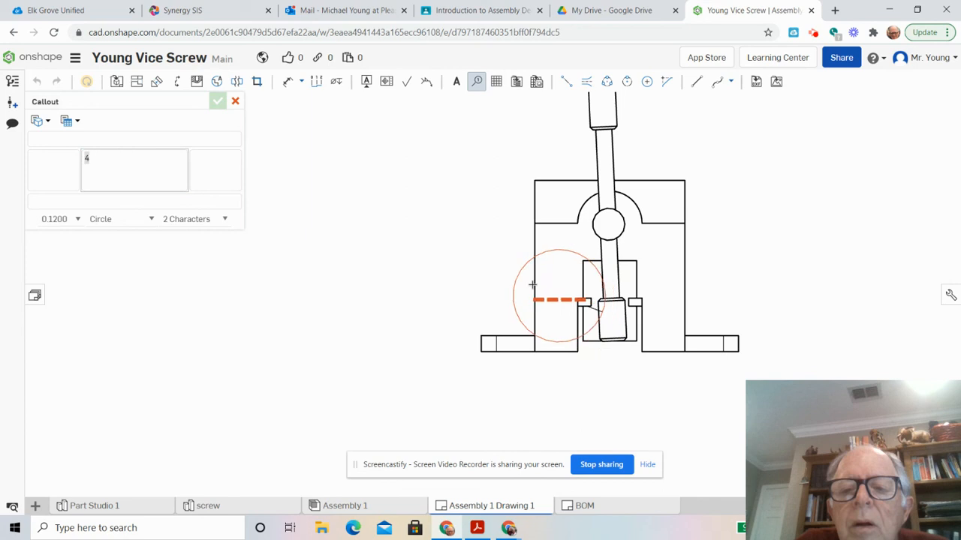
left_click(509, 278)
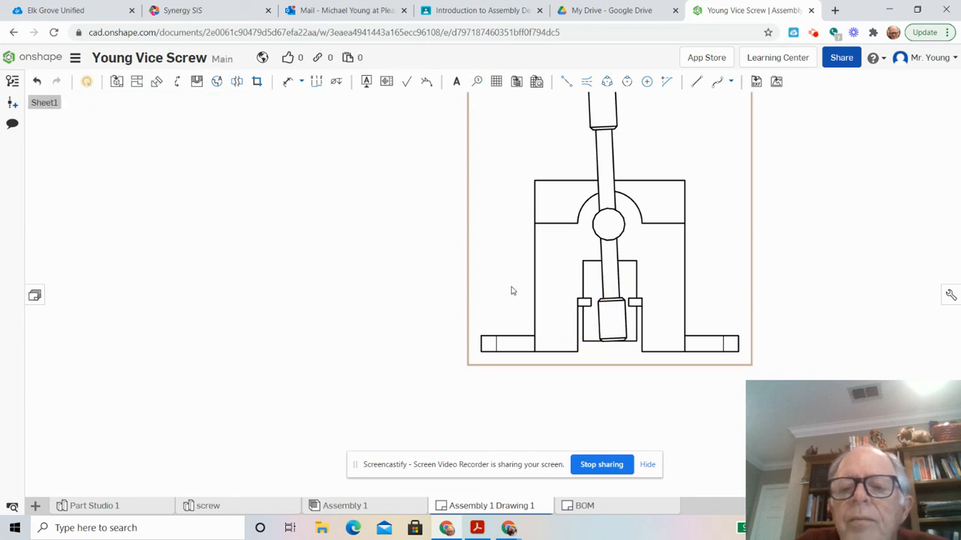
Add a circular item-number callout to the side view's right jaw key, placed outside the view to the right of the vice base.
left_click(477, 81)
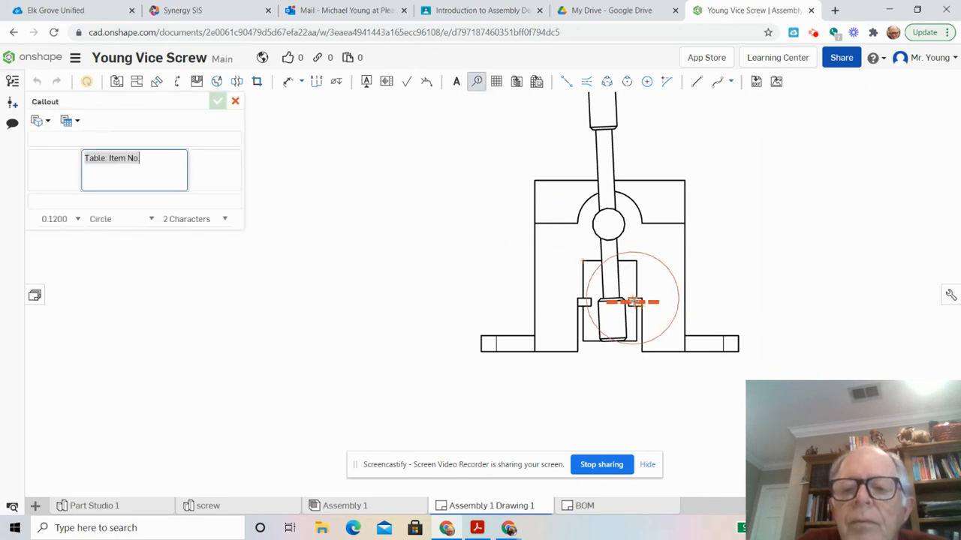
left_click(633, 301)
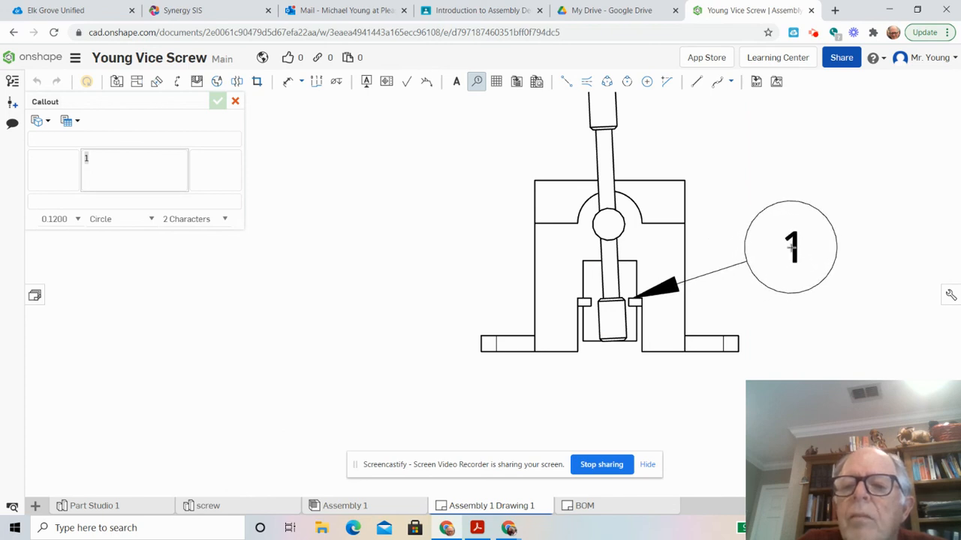
left_click(791, 246)
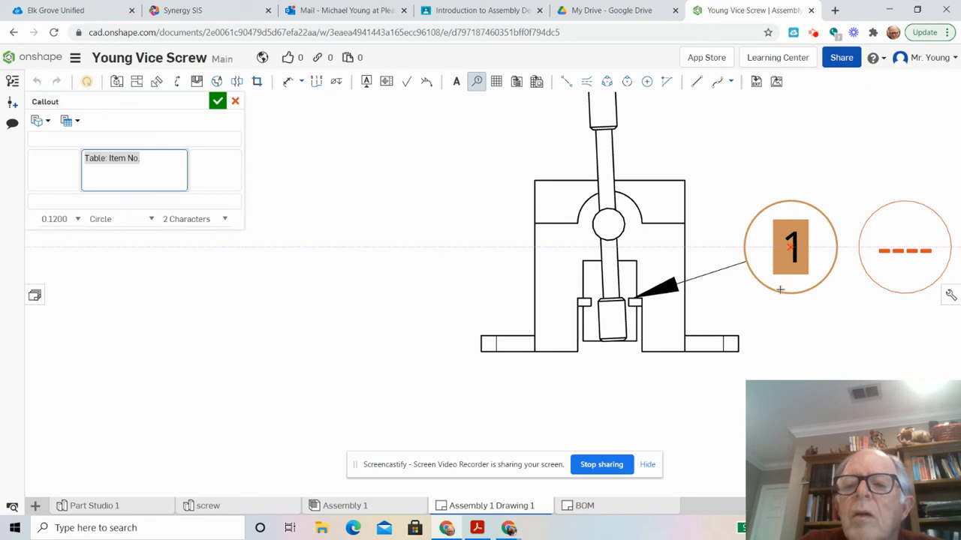
key("Escape")
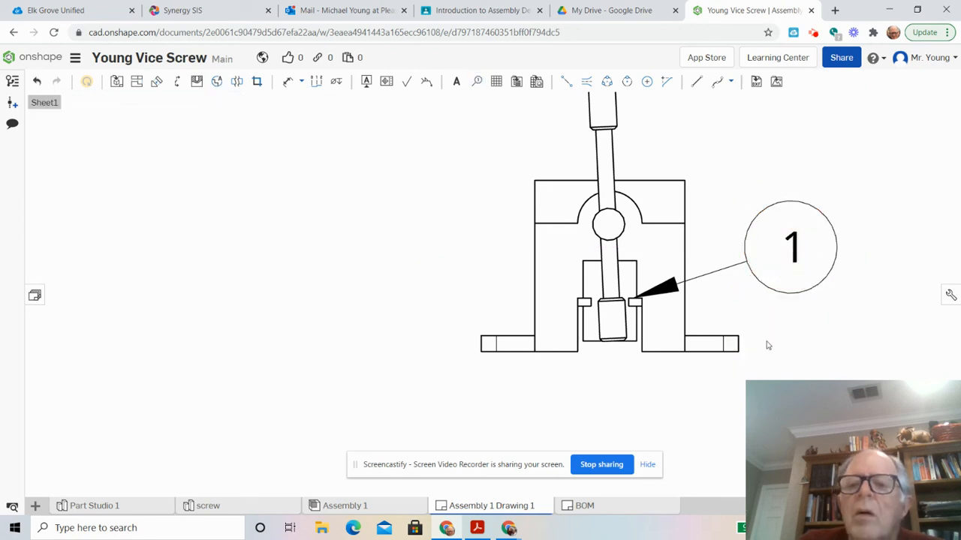
Rename the Assembly 1 Drawing 1 drawing as BOM.
scroll(764, 357, "down", 5)
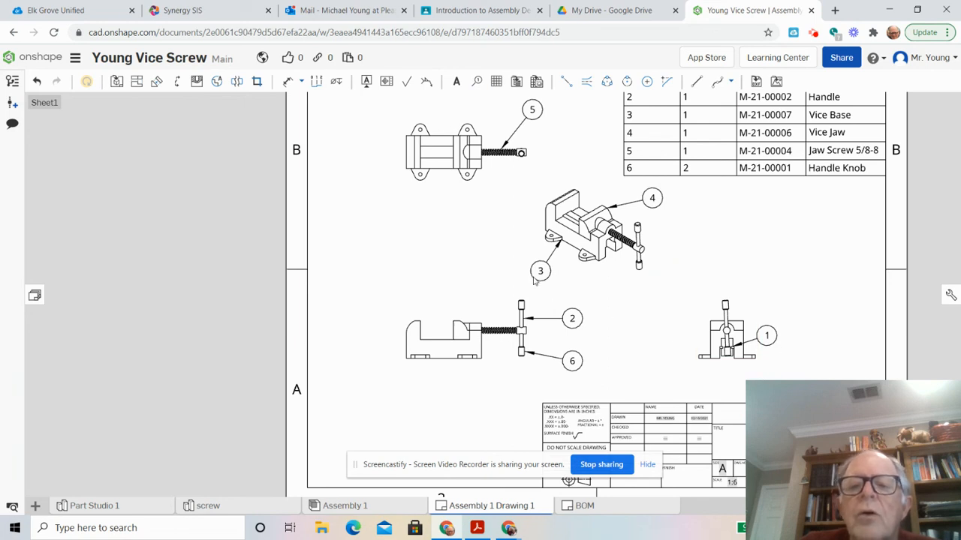
left_click(532, 110)
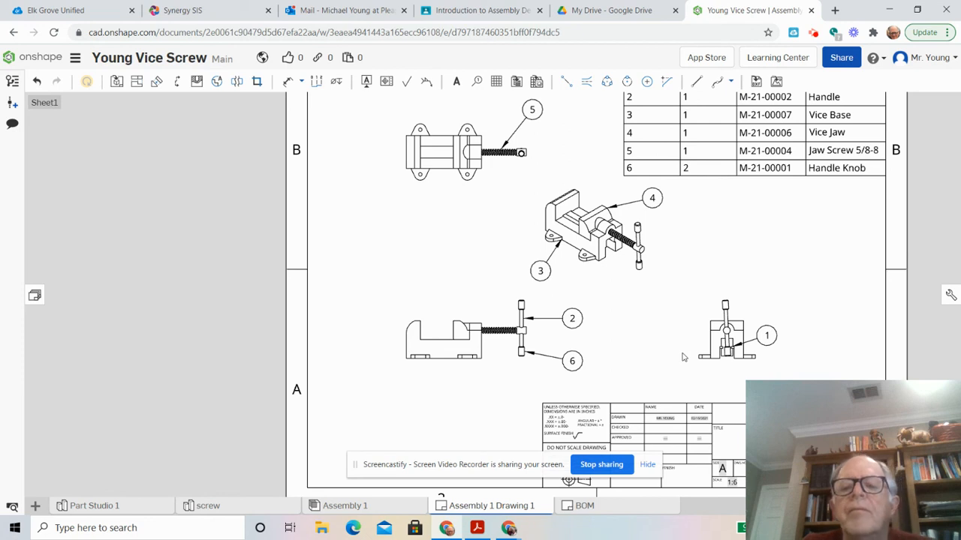
scroll(678, 330, "down", 3)
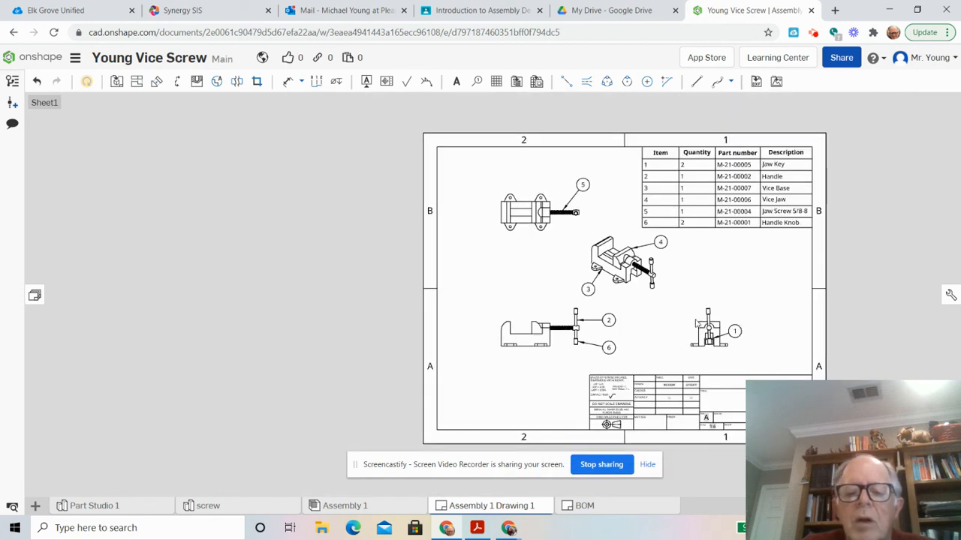
right_click(471, 509)
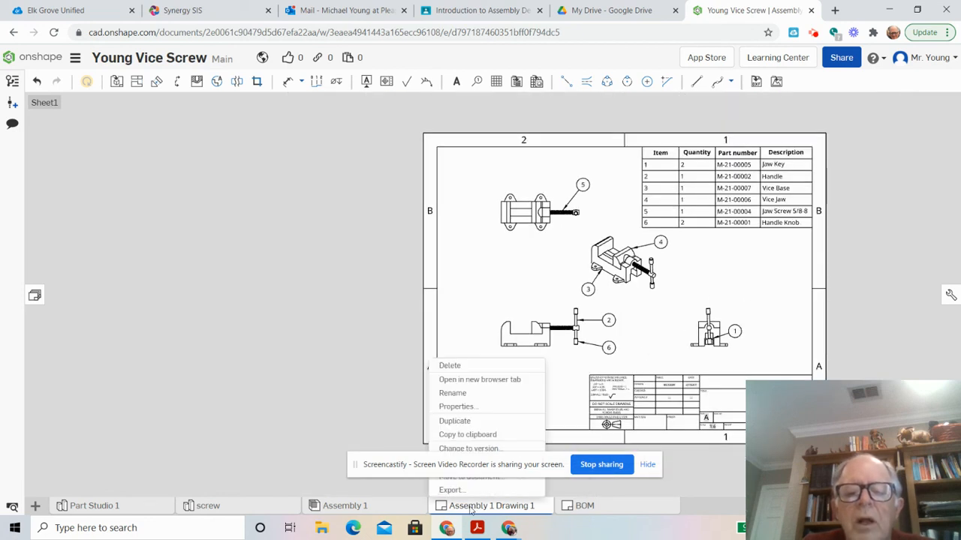
left_click(453, 393)
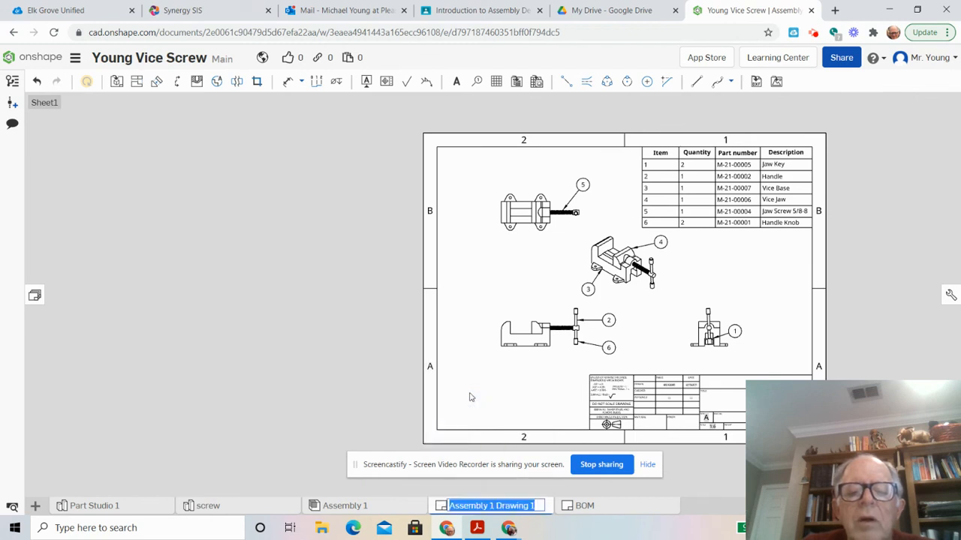
type("BOM")
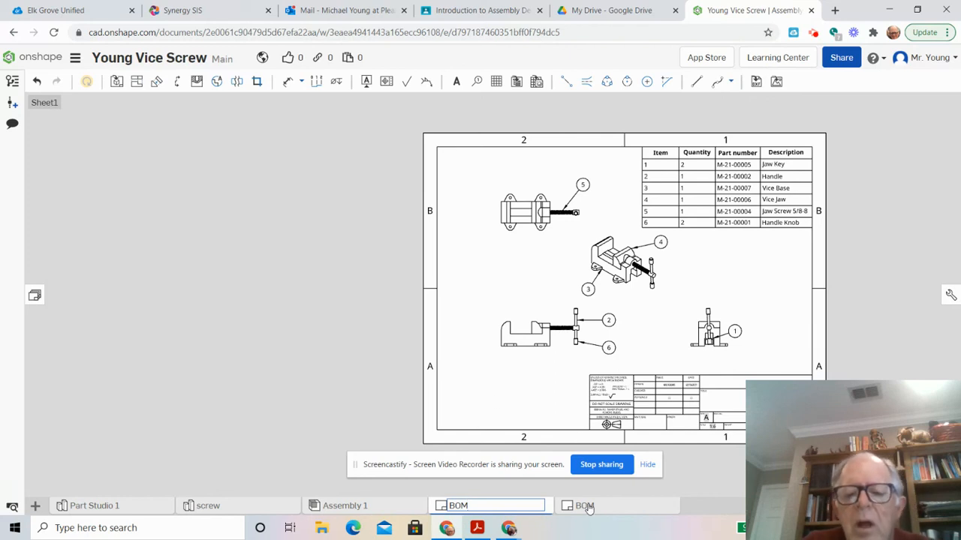
mouse_move(589, 508)
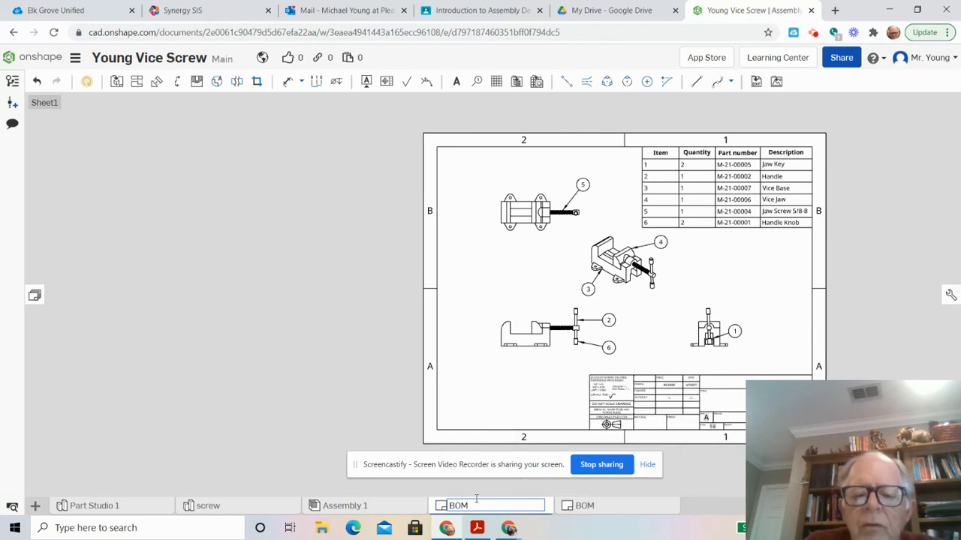
mouse_move(471, 506)
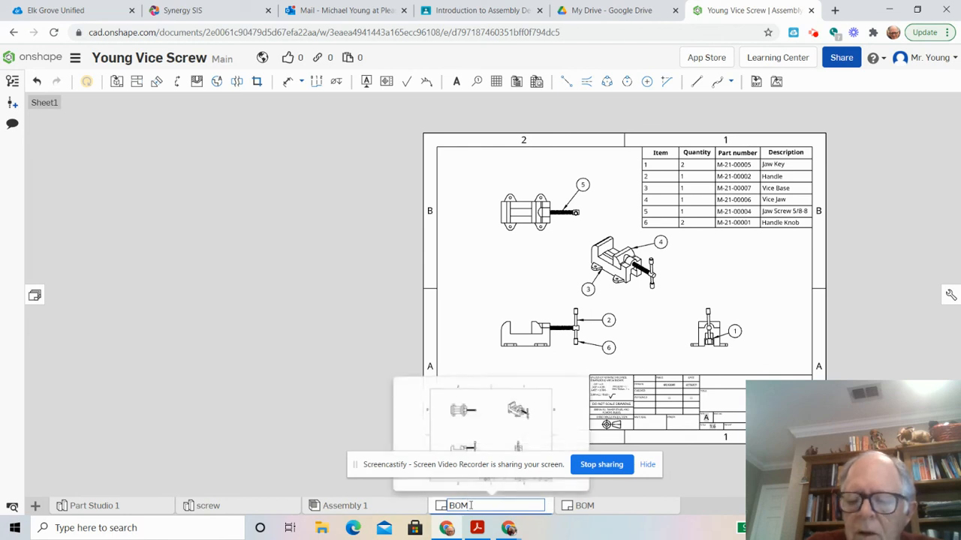
key("Return")
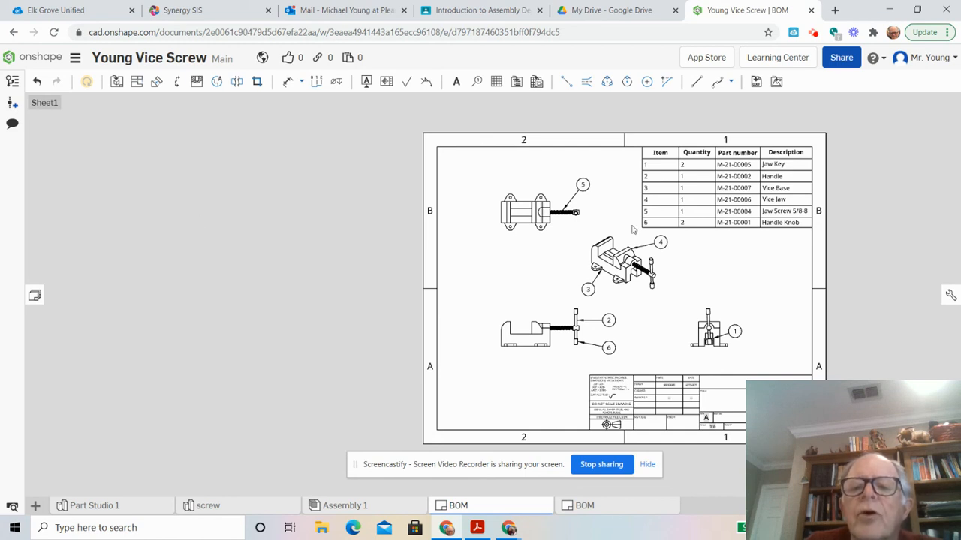
Open Explode 1 in Assembly 1's exploded views to inspect the separated vice parts, and close it again.
left_click(345, 505)
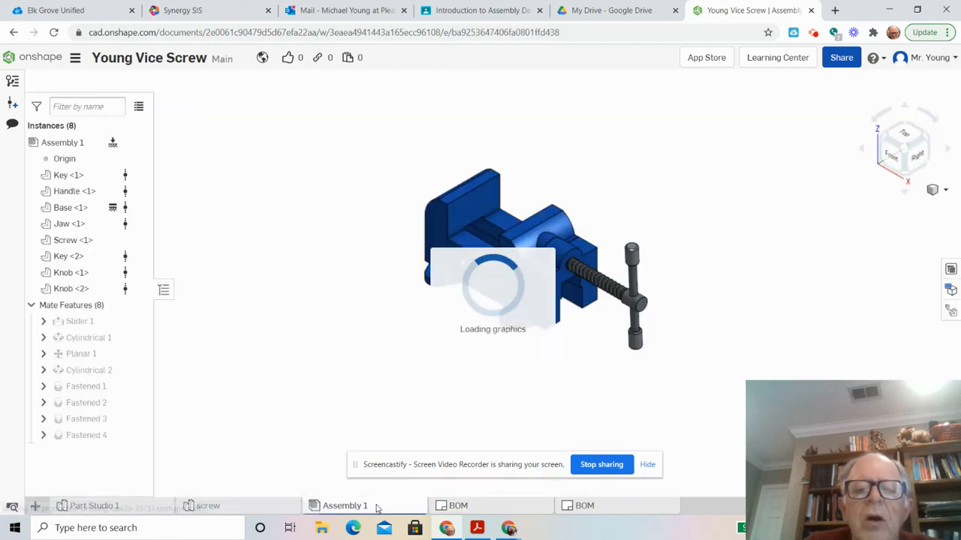
left_click(951, 313)
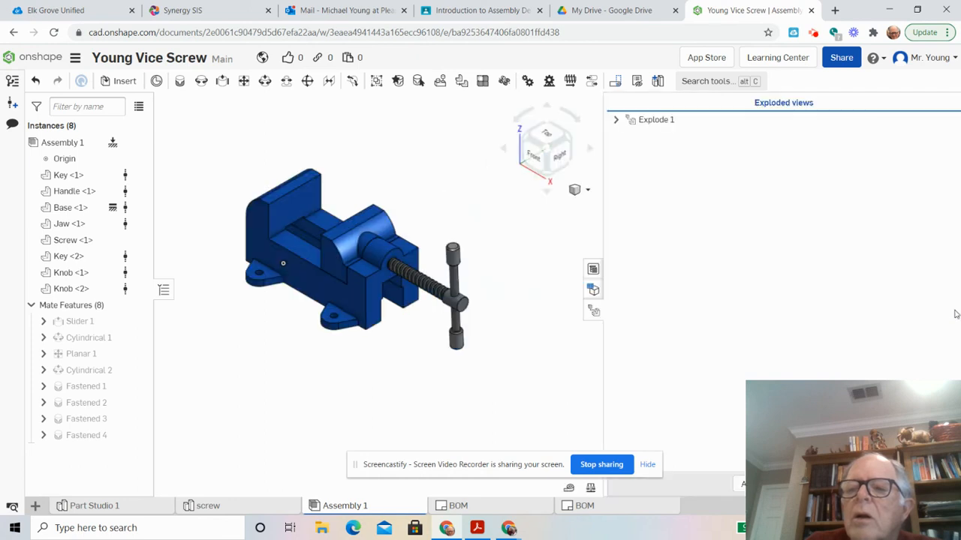
double_click(657, 120)
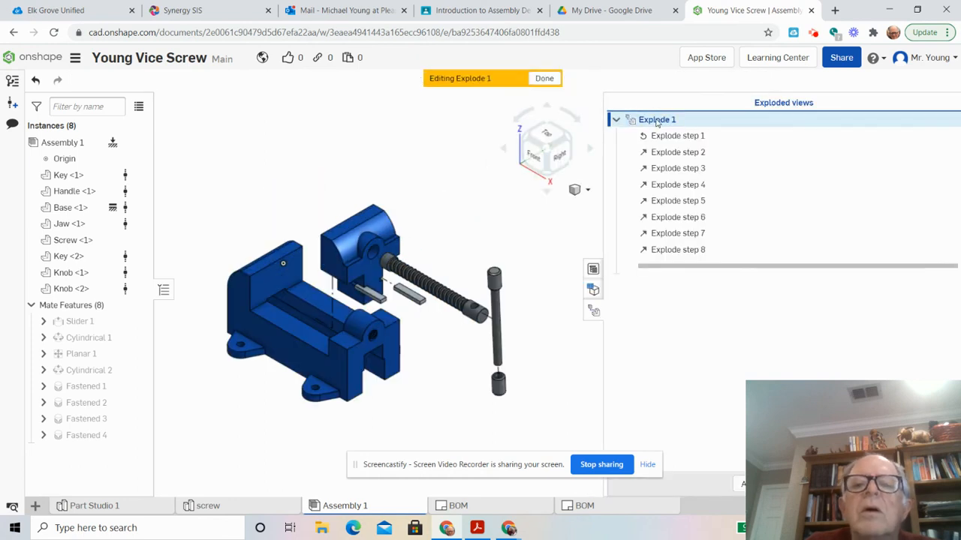
left_click(545, 79)
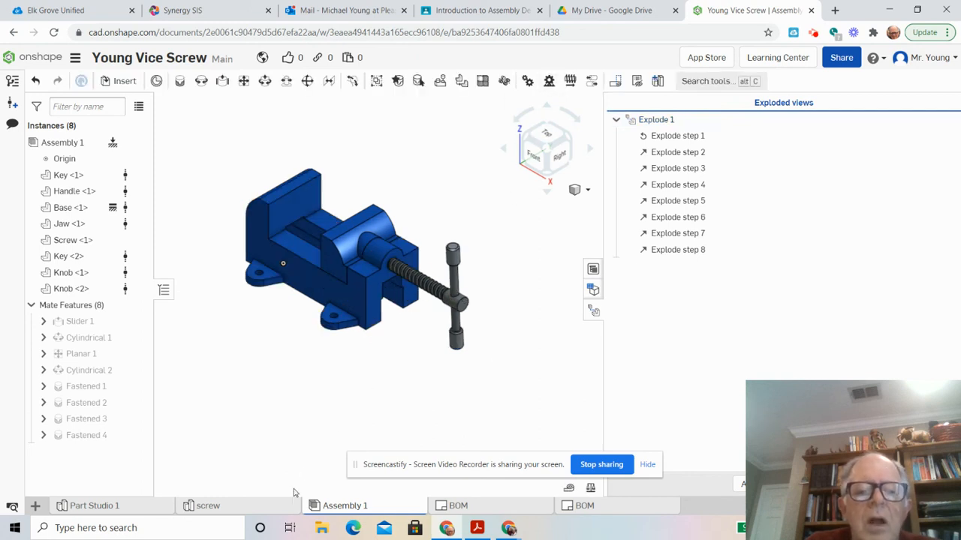
In Assembly 1's right view, swing the handle clockwise and slide it down through the screw head, and return to the isometric view.
left_click_drag(316, 248, 368, 315)
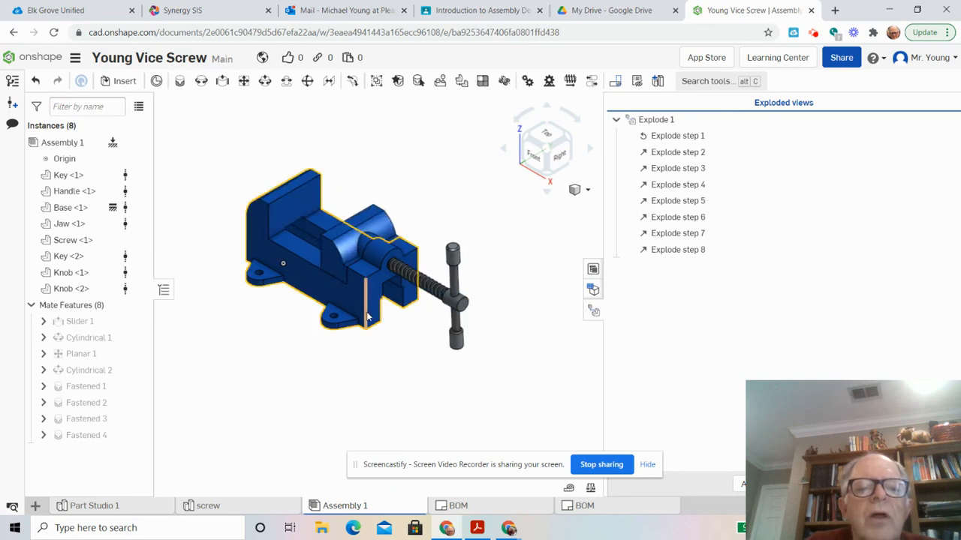
left_click(562, 160)
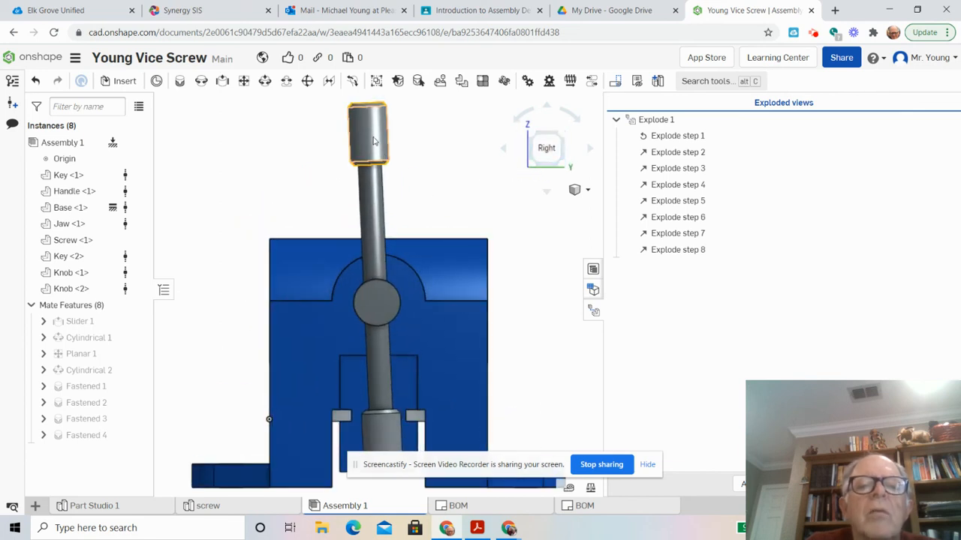
left_click_drag(373, 140, 416, 238)
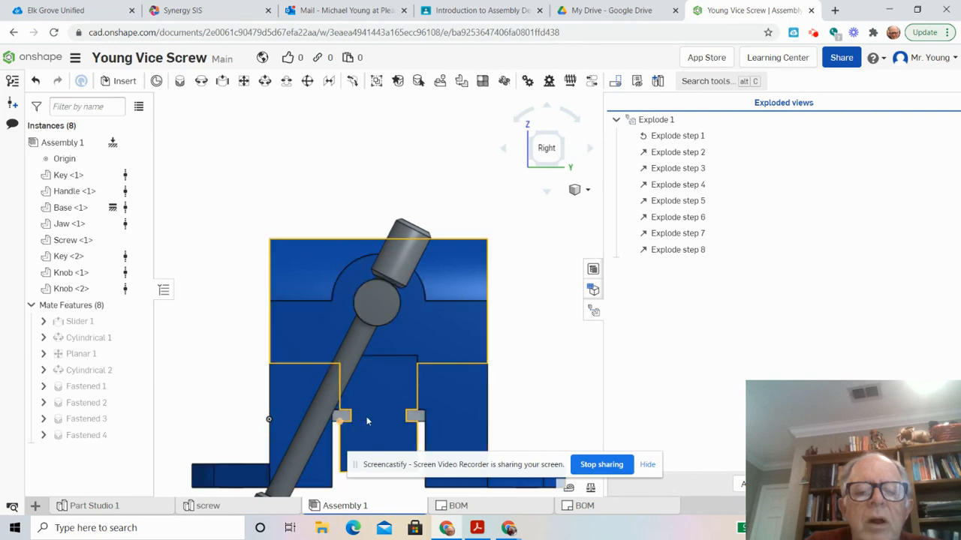
right_click_drag(553, 412, 621, 421)
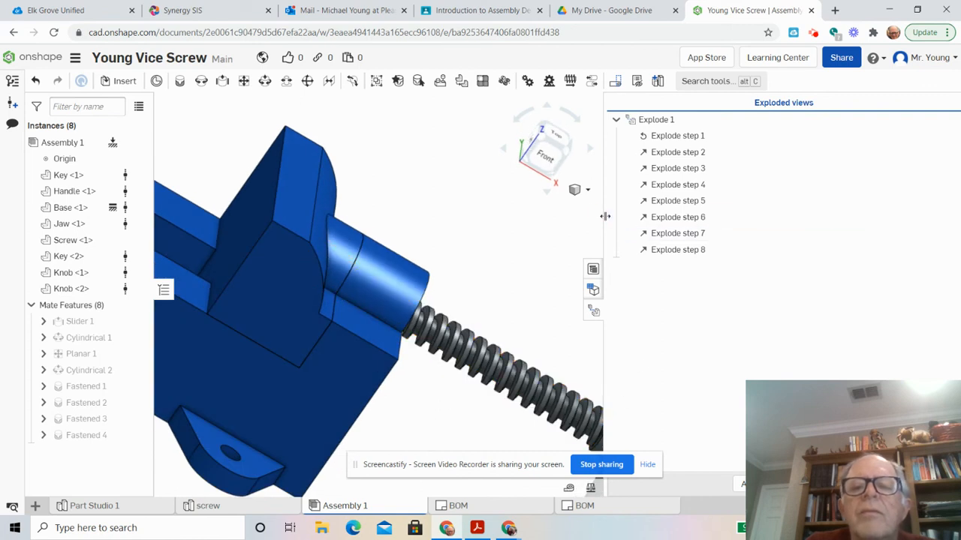
left_click(582, 193)
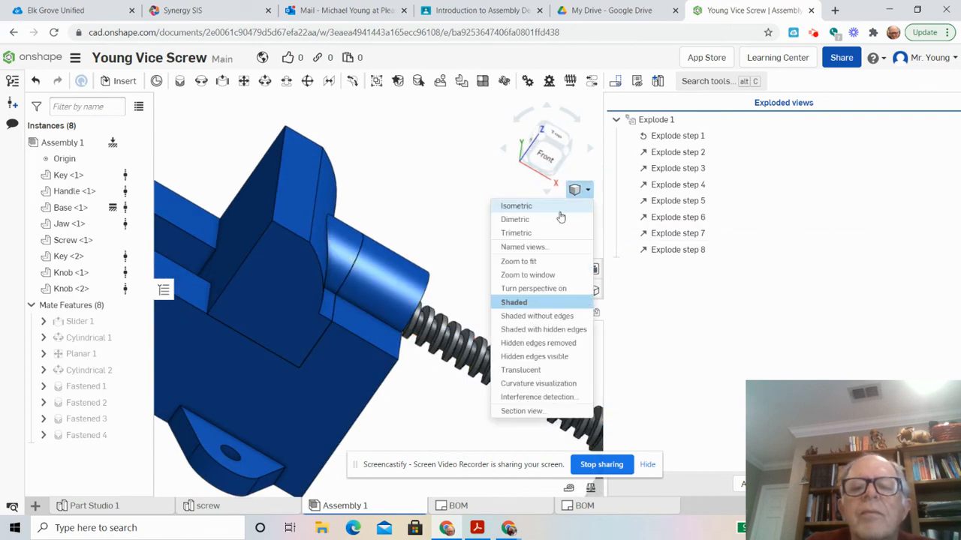
left_click(517, 204)
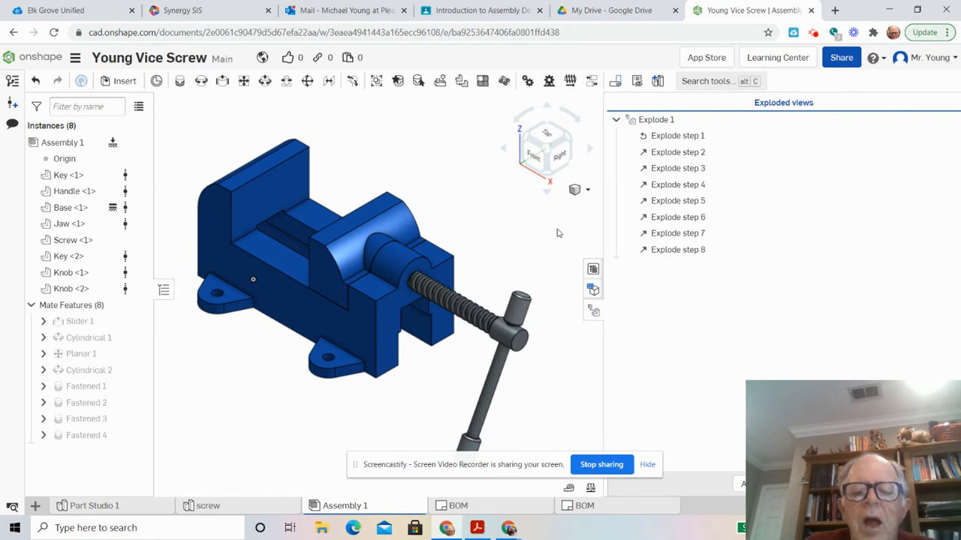